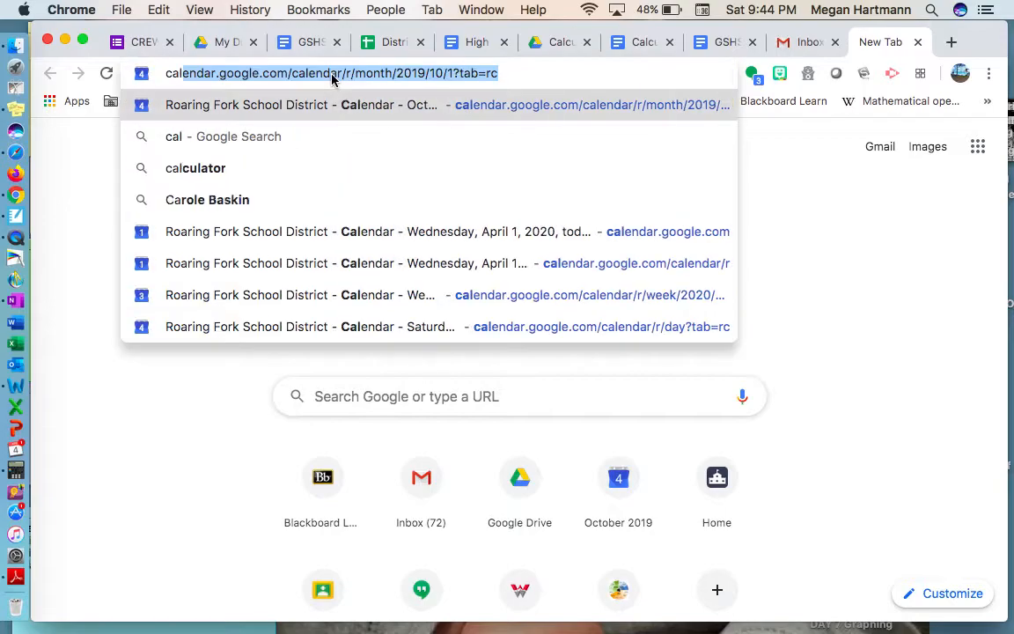
Step: Open calendar.google.com and go to the day view of Tuesday, April 7, 2020
type(".google.com")
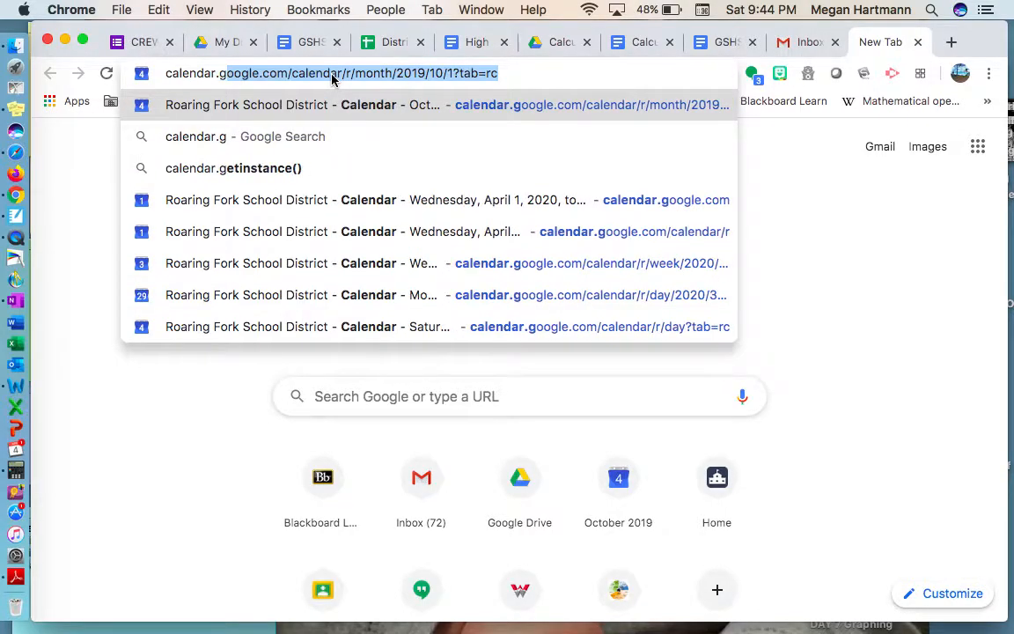
key("Return")
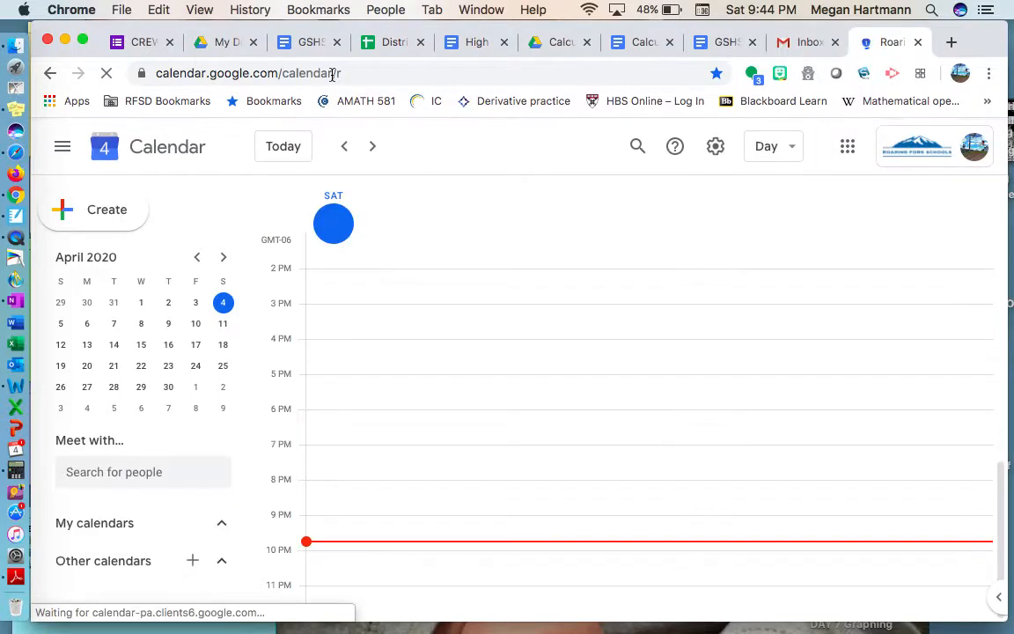
left_click(373, 150)
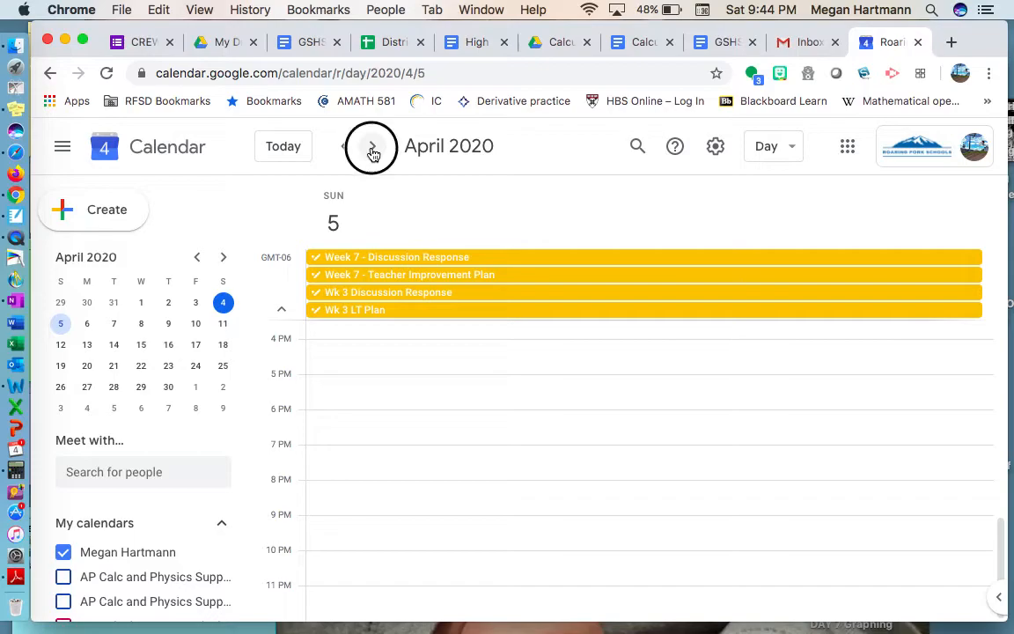
left_click(373, 152)
left_click(373, 151)
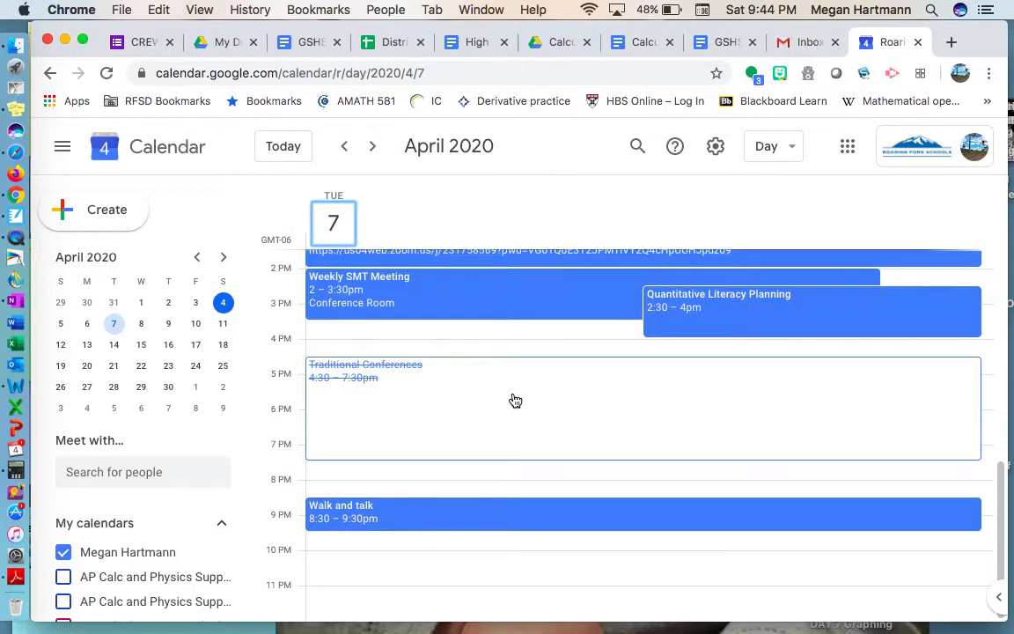
Step: Create a new event at 9:00am on April 7, 2020 and open its full details
scroll(515, 401, "up", 2)
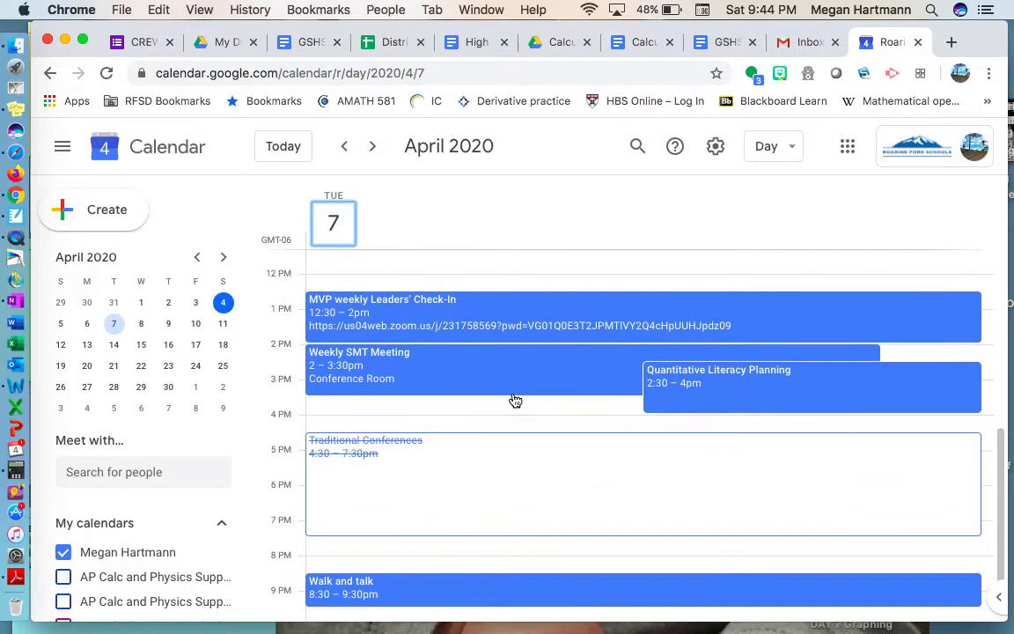
scroll(515, 401, "up", 4)
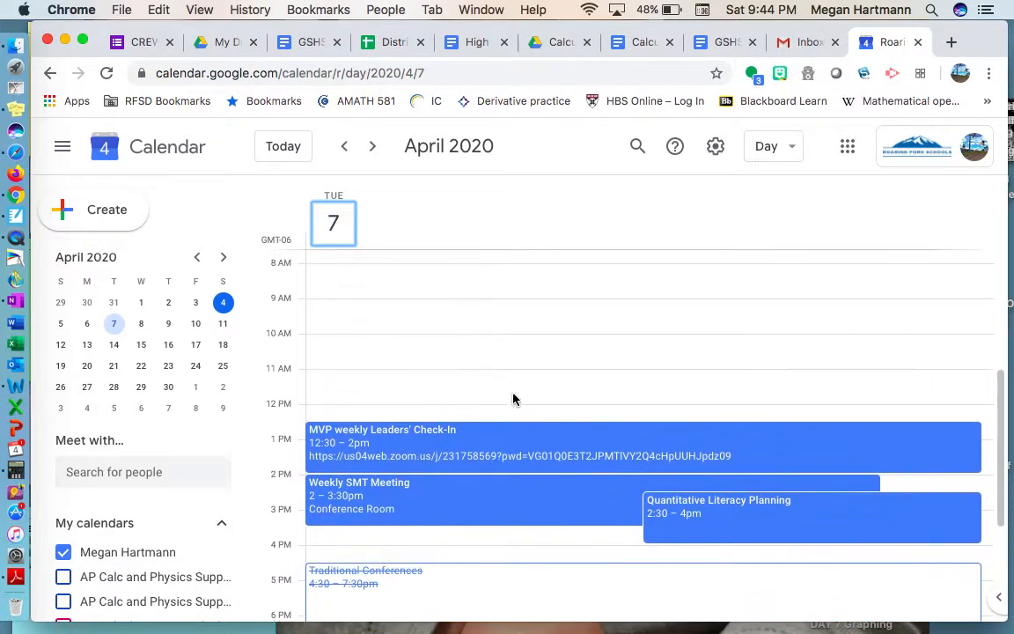
scroll(515, 400, "up", 1)
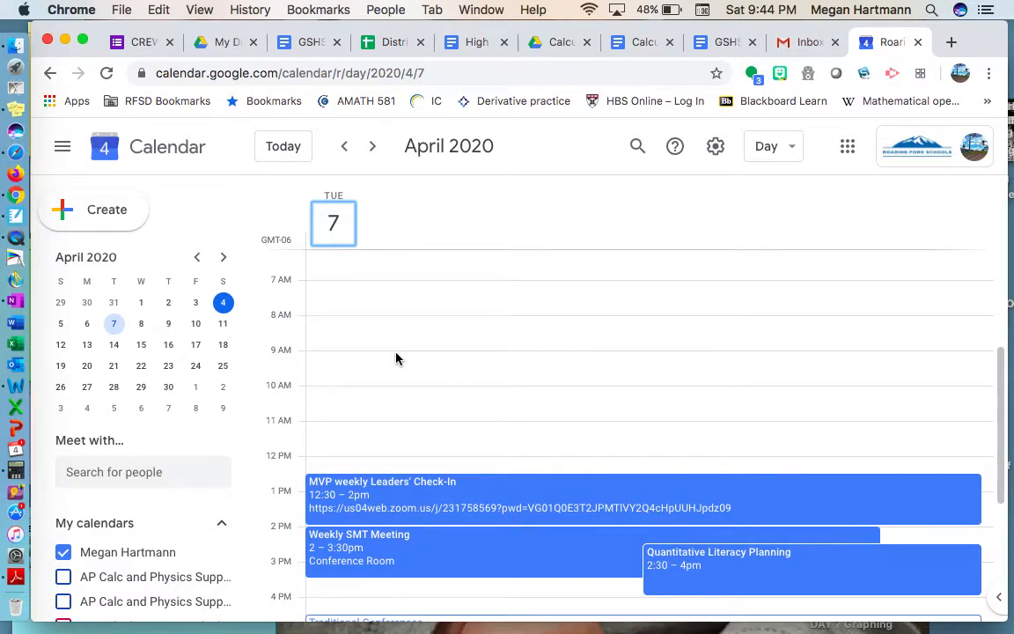
double_click(342, 355)
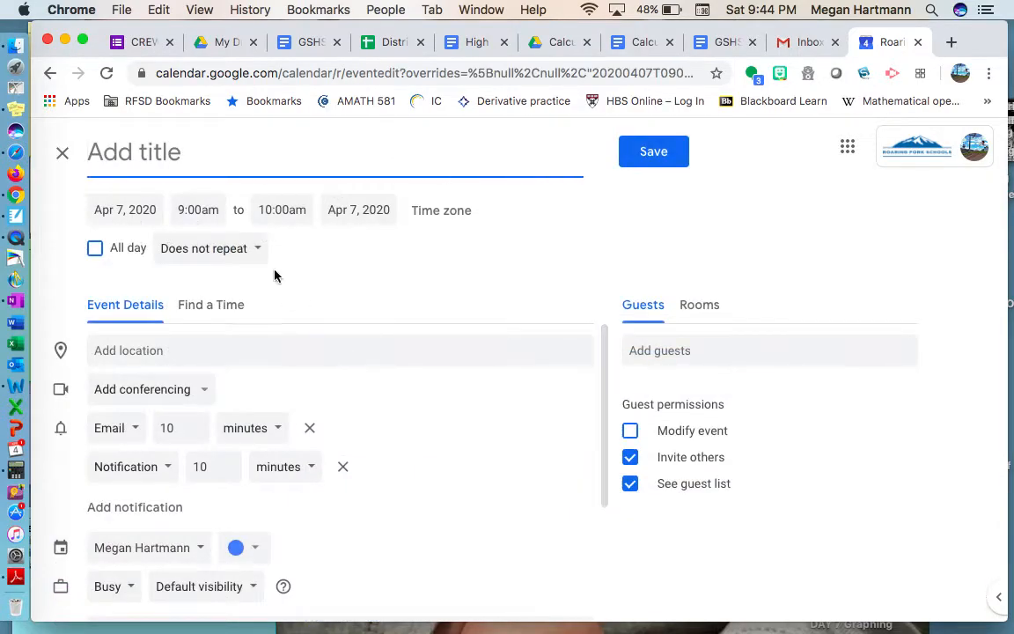
Step: Title the event "Quantitative Literacy Office Hours - " followed by the teacher's last name
type("Office Hours -")
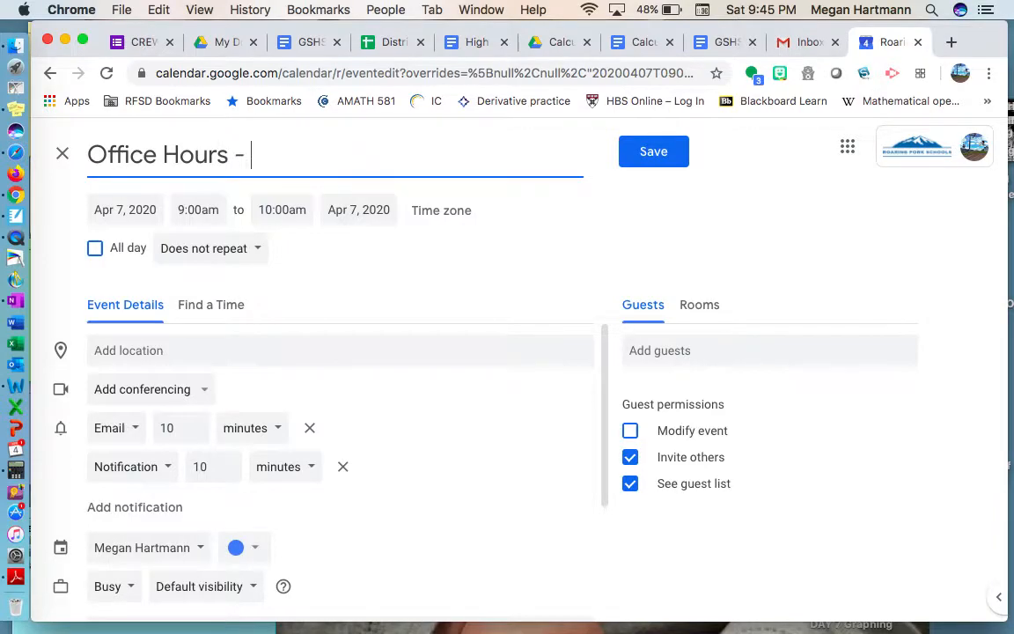
type("Hartmann")
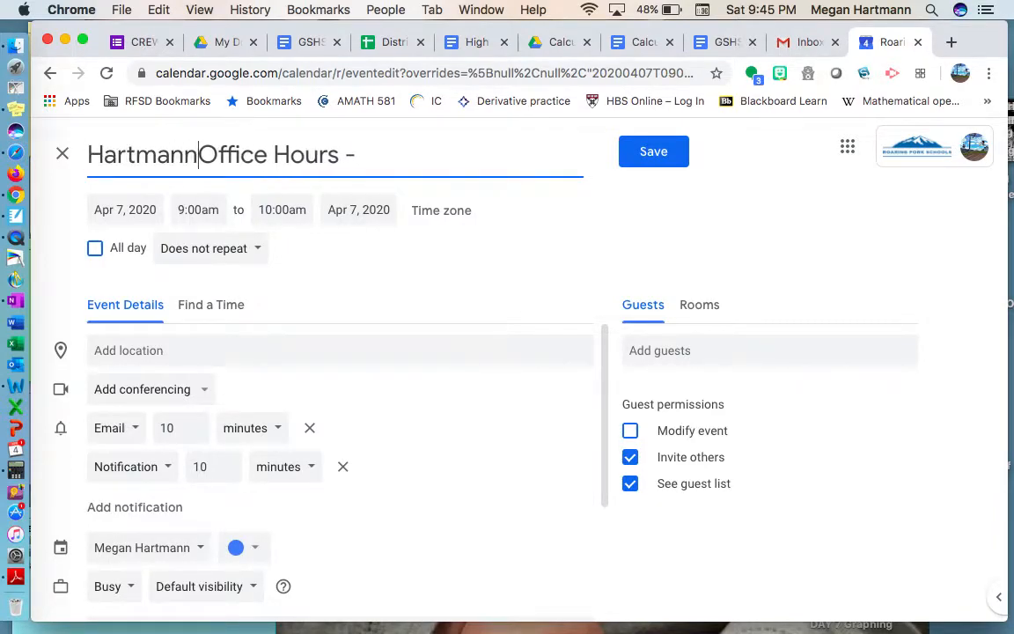
key("BackSpace")
key("BackSpace")
key("BackSpace")
key("BackSpace")
key("BackSpace")
key("BackSpace")
key("BackSpace")
key("BackSpace")
key("BackSpace")
type("Quantitative Literacy ")
type("Hartmann")
Step: Set the event's end time to 9:30am, keeping 9:00am as the start
left_click(280, 209)
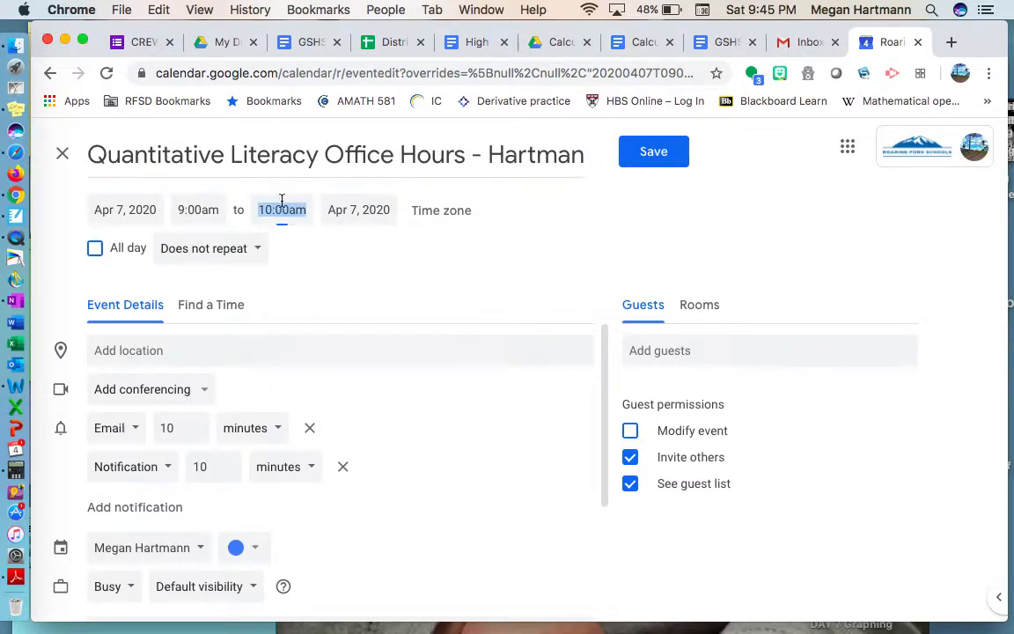
left_click(291, 250)
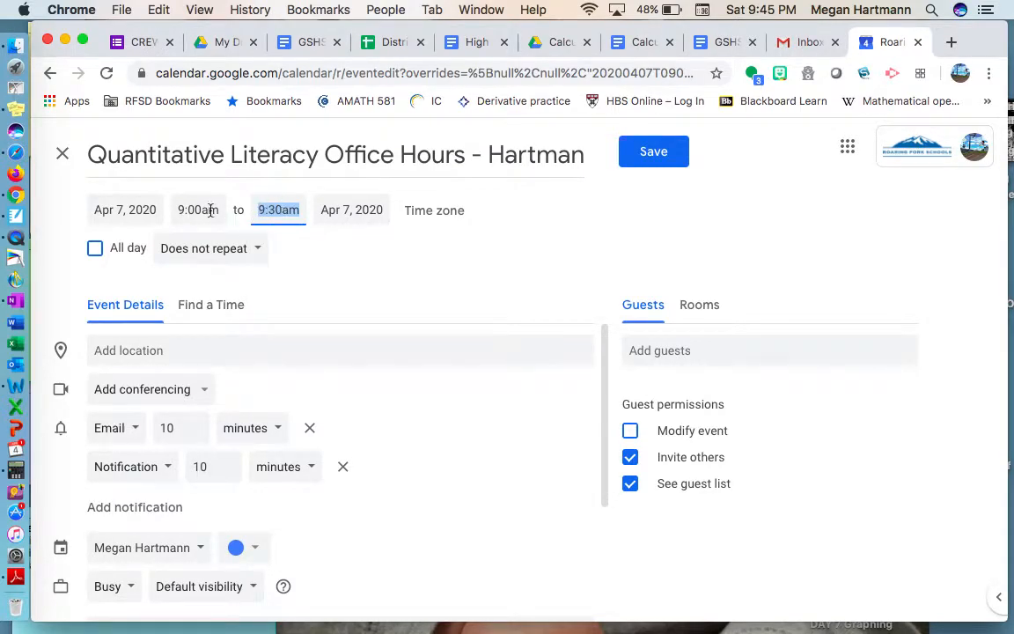
left_click(203, 212)
left_click(418, 261)
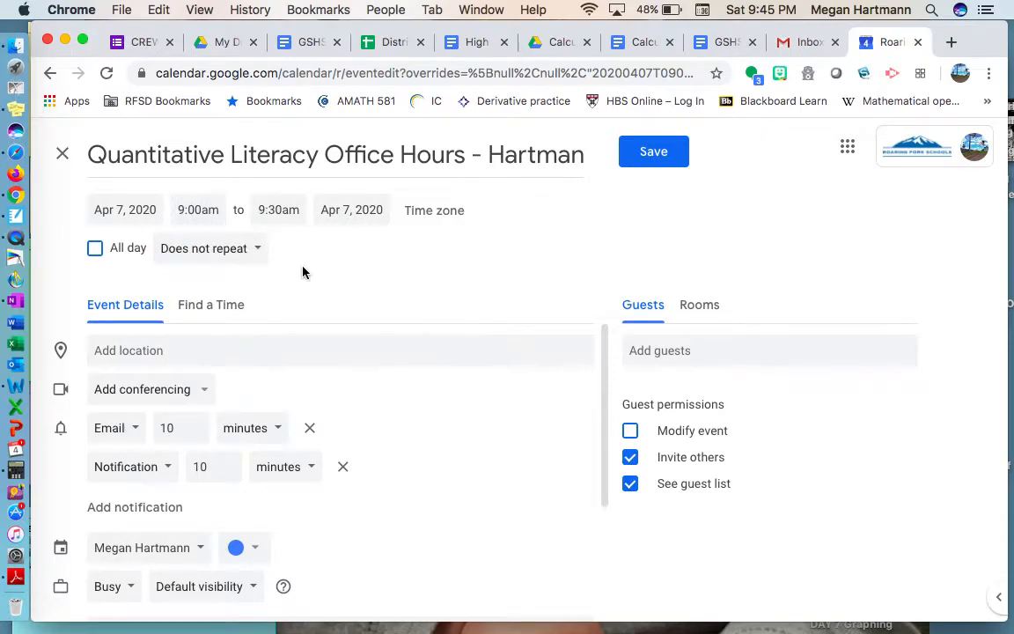
Step: Set a custom recurrence that repeats the event every week on Tuesday and ends on Jun 2, 2020
left_click(253, 250)
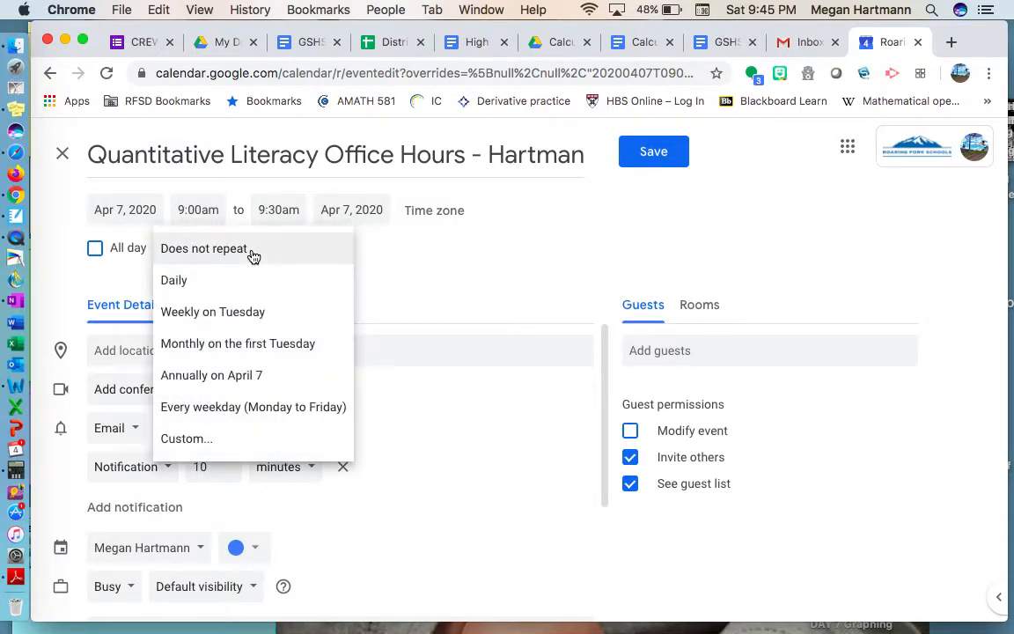
left_click(238, 314)
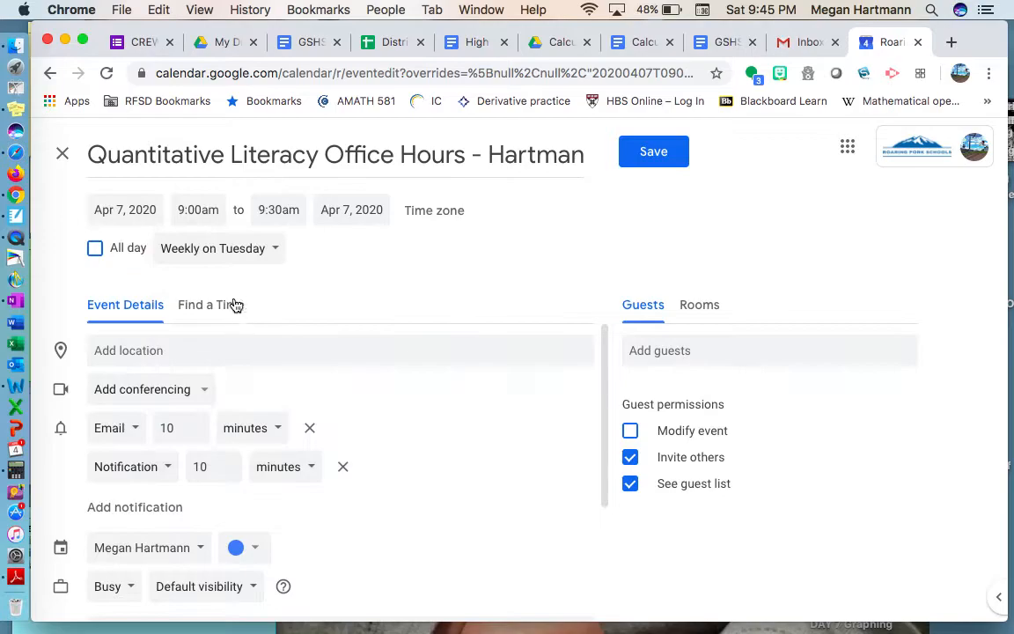
left_click(274, 250)
left_click(255, 378)
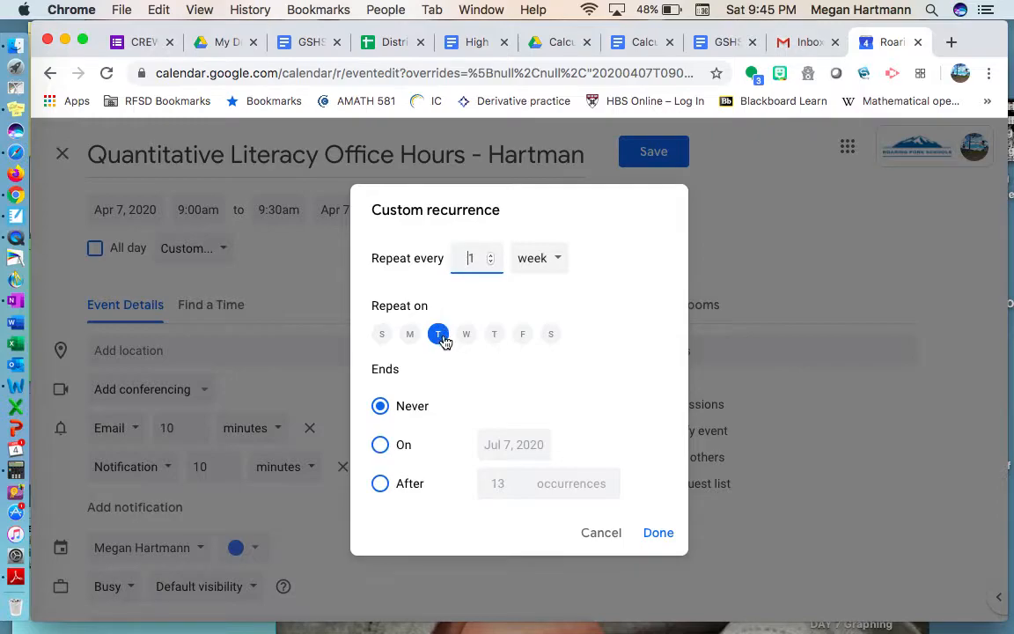
left_click(380, 445)
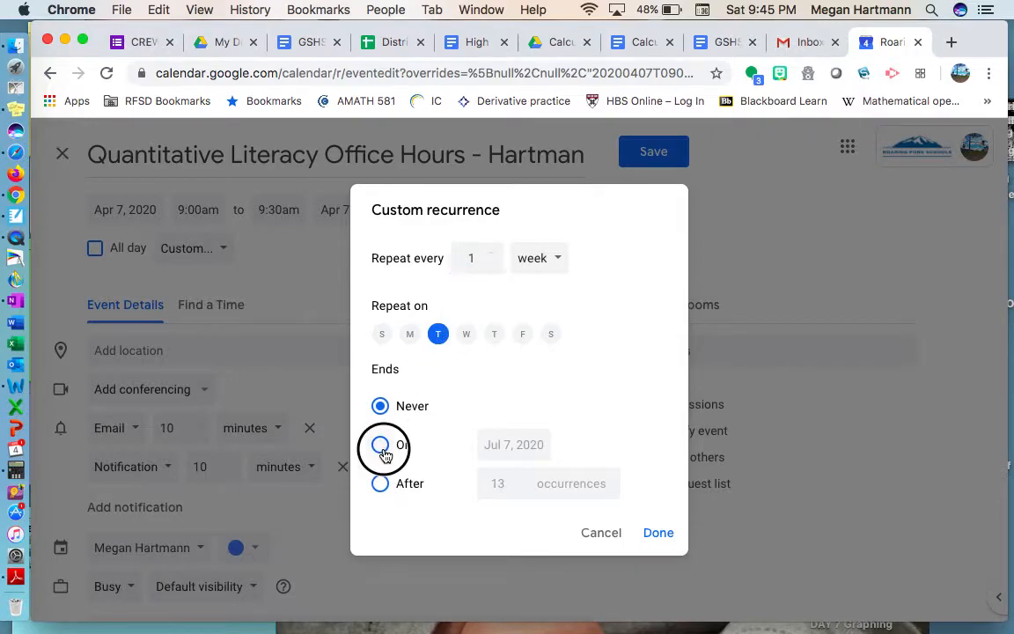
left_click(514, 445)
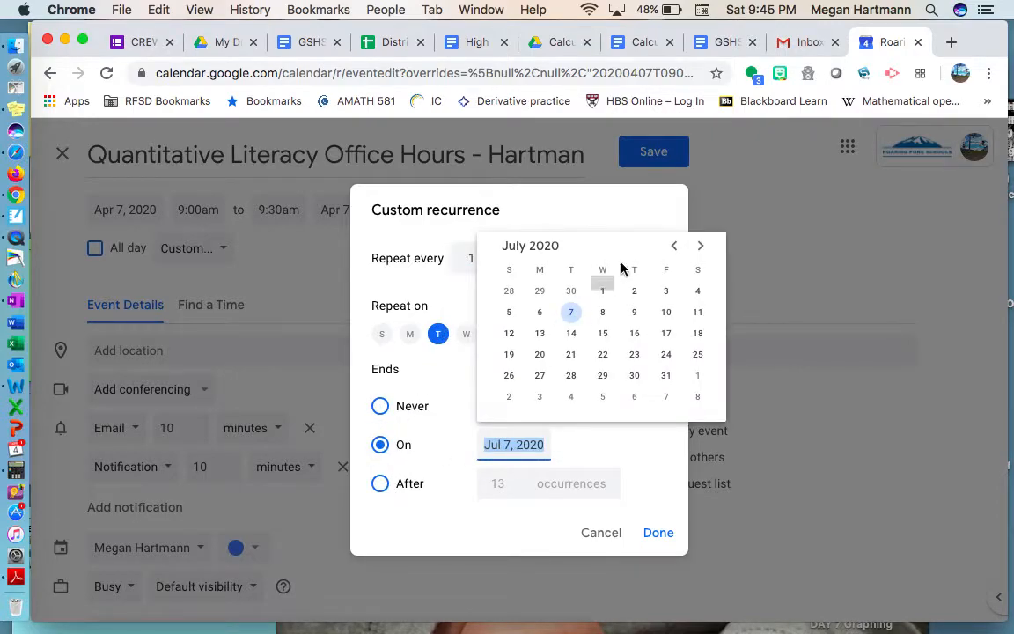
left_click(674, 246)
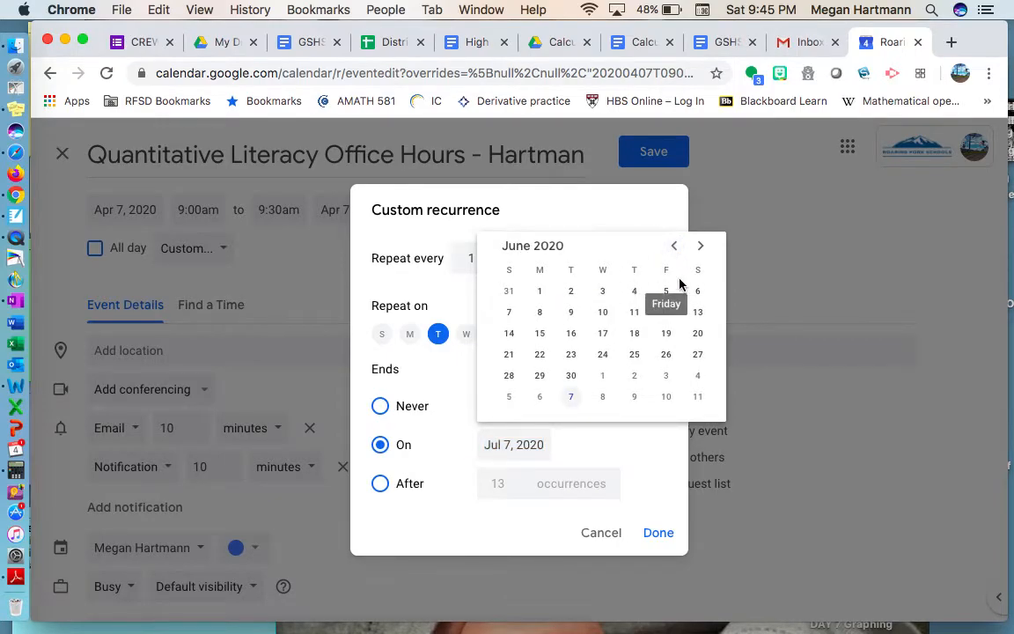
left_click(570, 291)
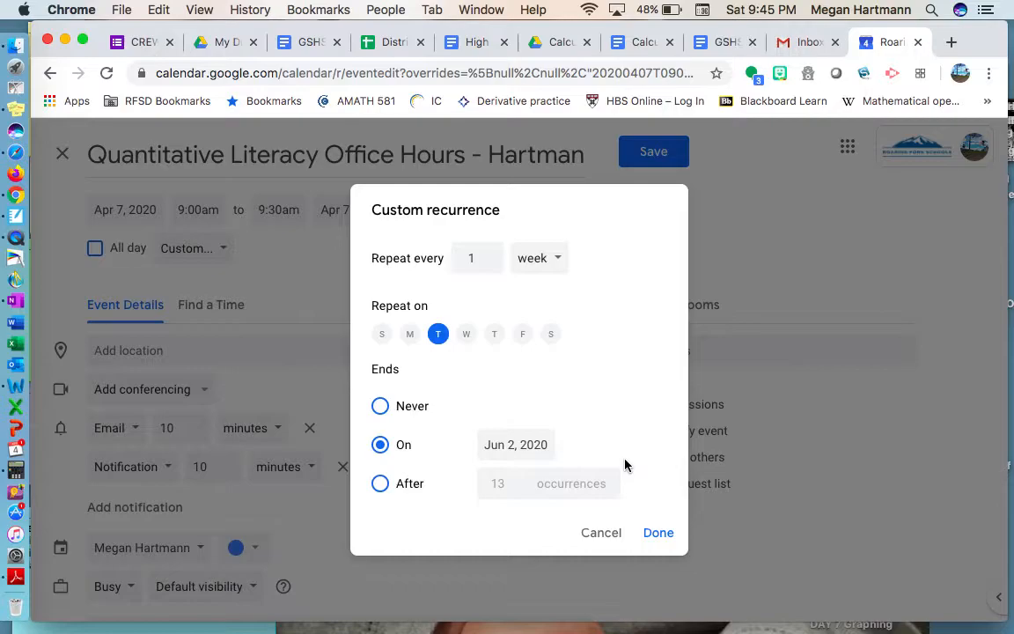
left_click(656, 533)
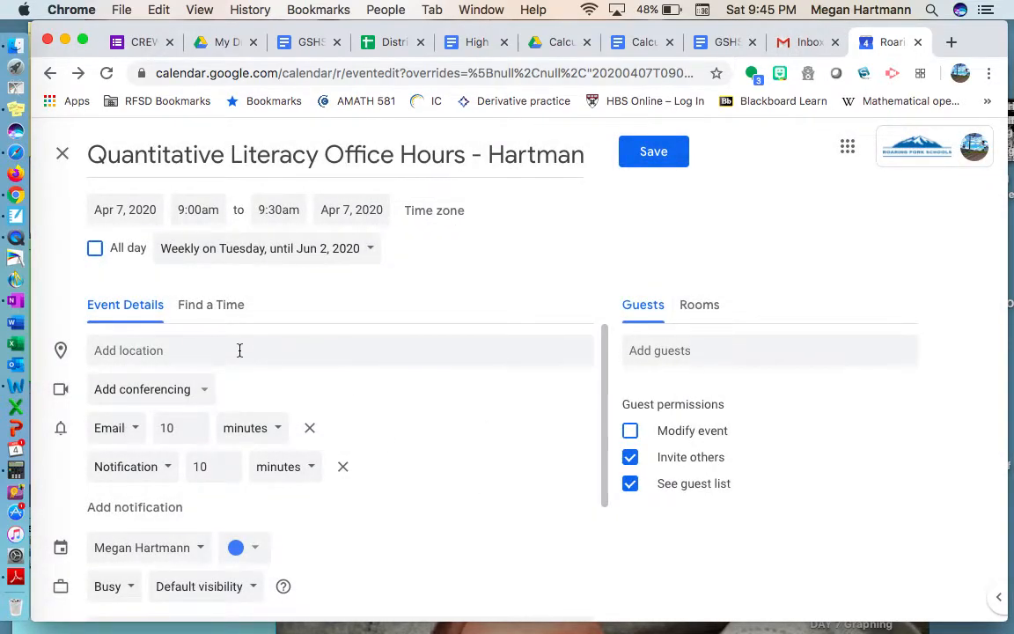
Step: Add Hangouts Meet conferencing to the event and assign it to the GSHS Staff Office Hours calendar
left_click(203, 393)
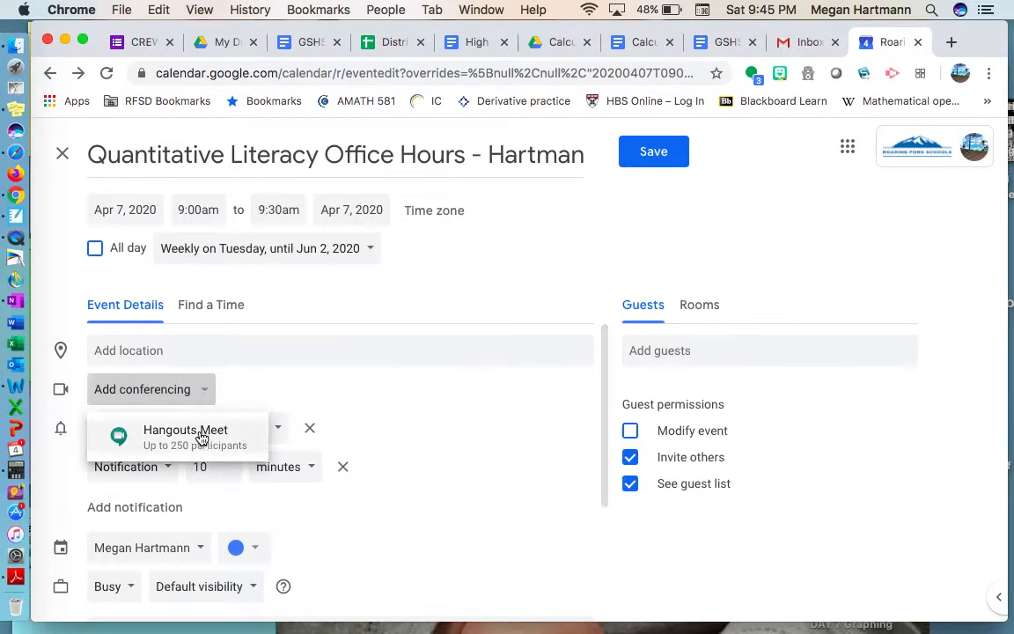
left_click(200, 439)
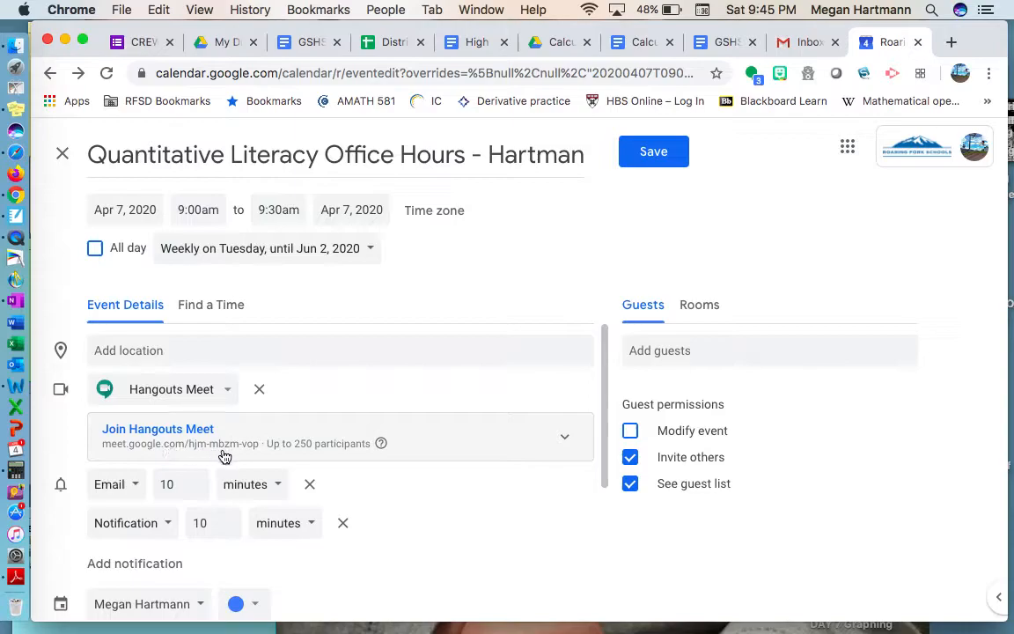
scroll(223, 464, "down", 1)
scroll(223, 464, "down", 1)
scroll(255, 423, "up", 1)
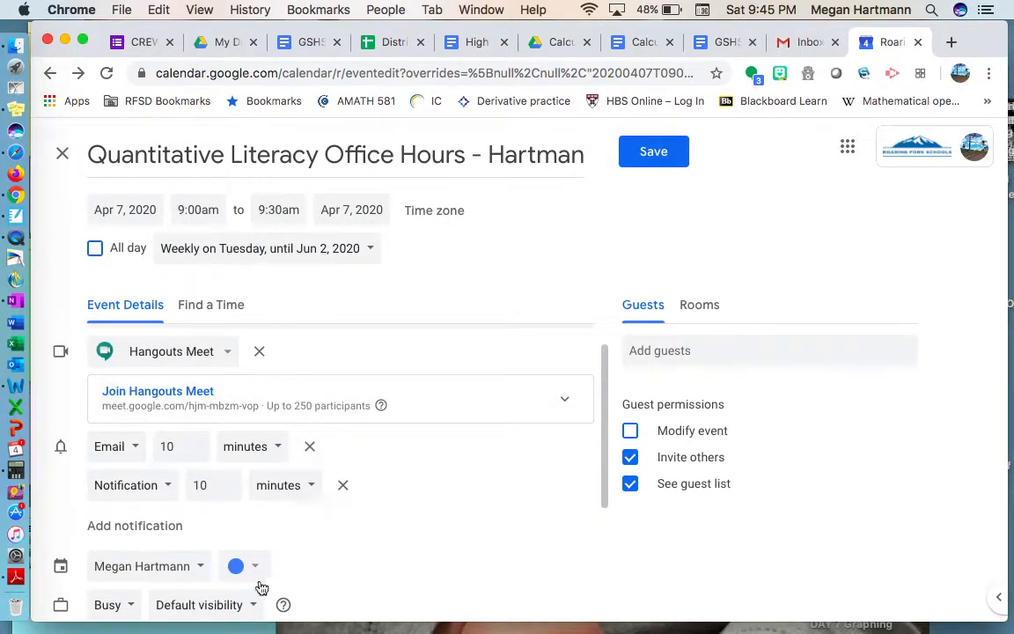
left_click(203, 571)
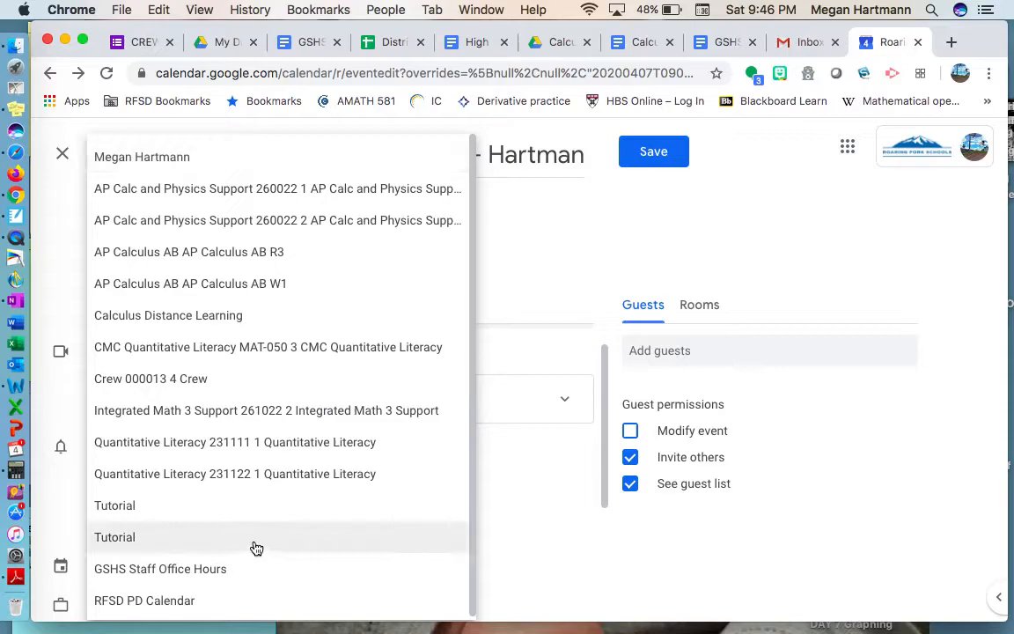
scroll(256, 547, "down", 1)
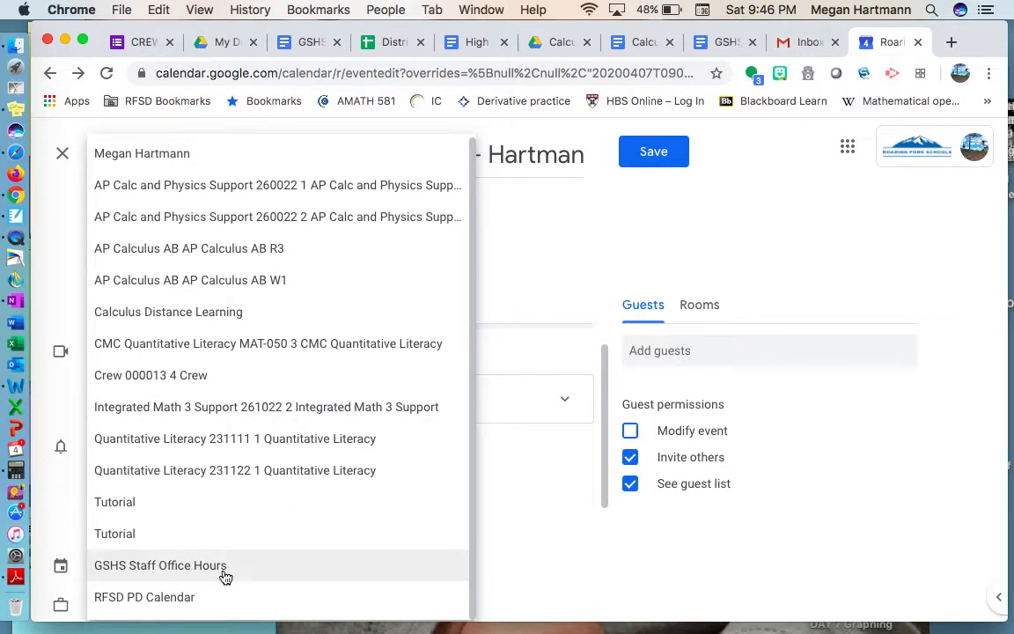
left_click(225, 573)
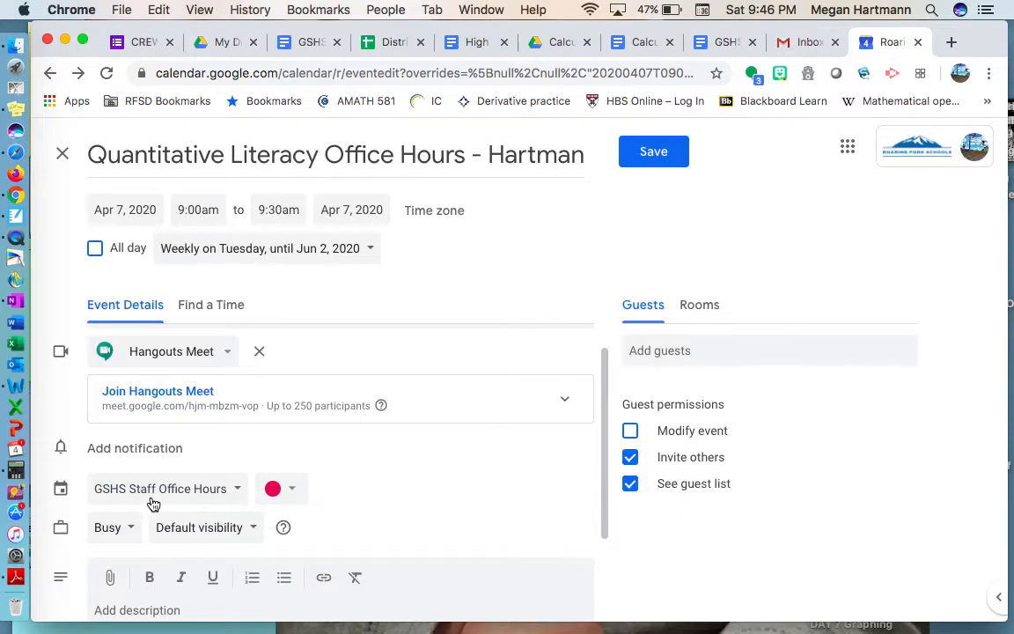
Step: Open classroom.google.com/h in a new tab and show the people list of the Quantitative Literacy 231122 1 class
left_click(679, 350)
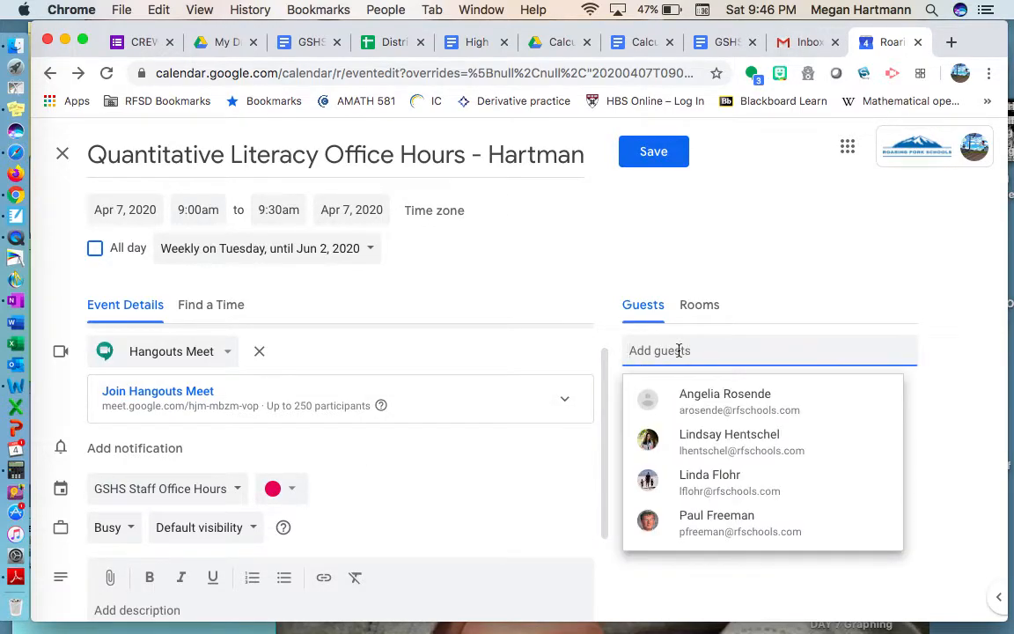
left_click(802, 290)
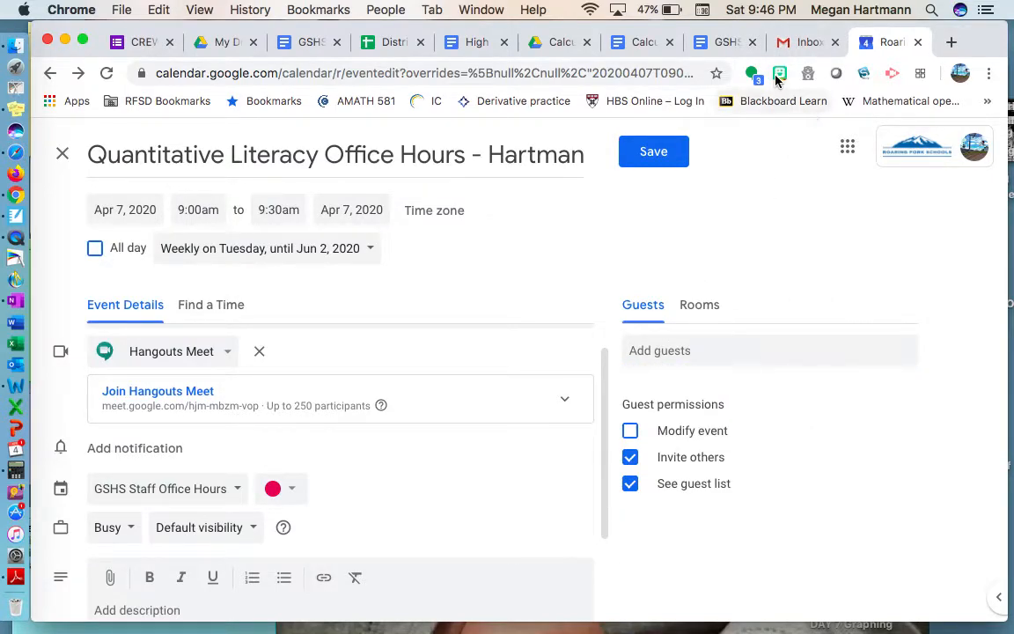
left_click(950, 42)
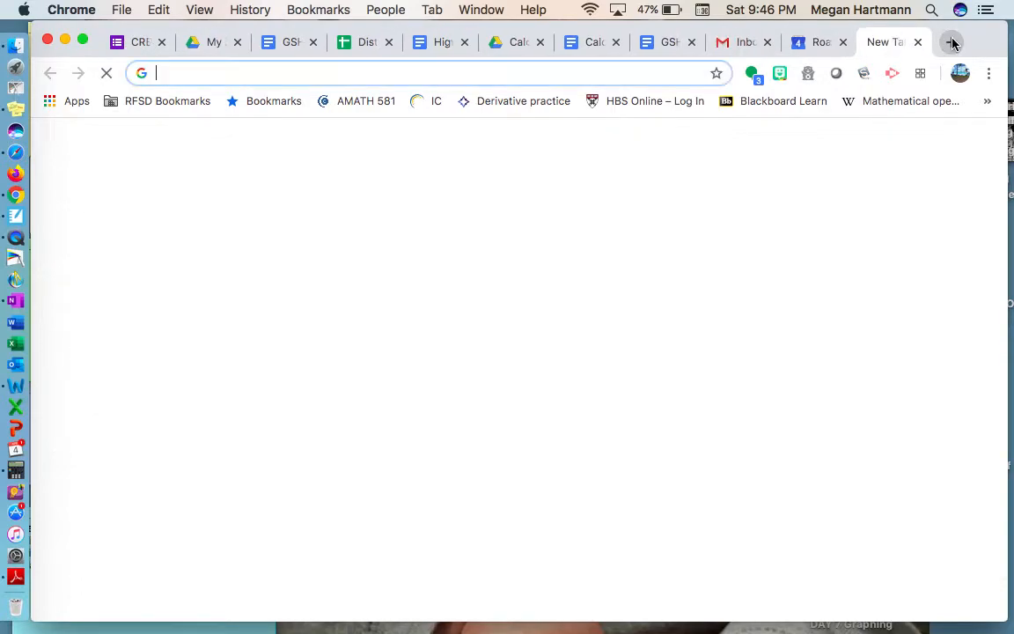
type("classroom.google.com/h")
key("Return")
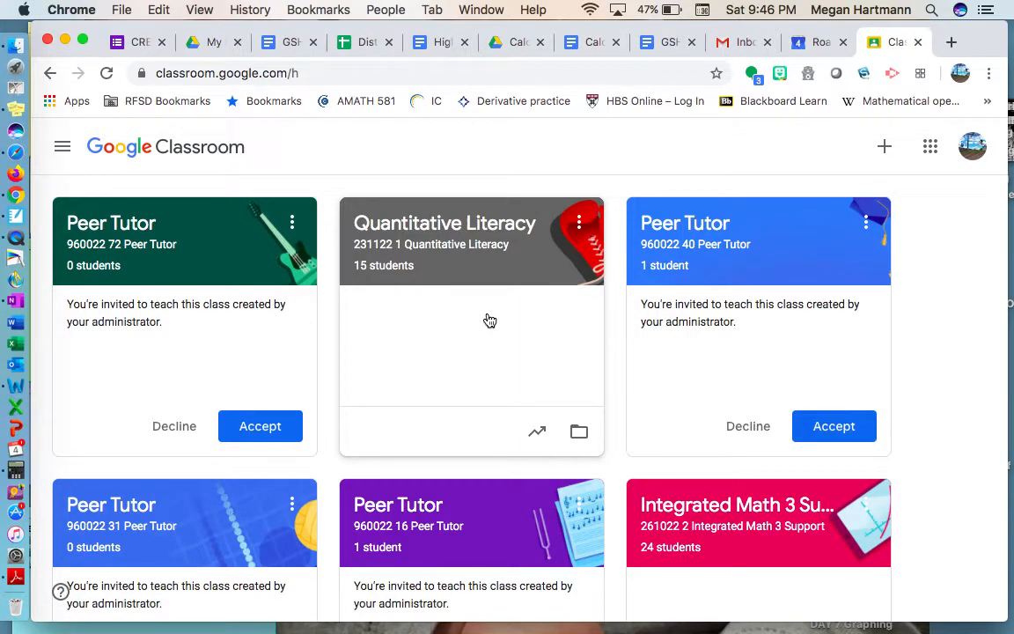
left_click(451, 223)
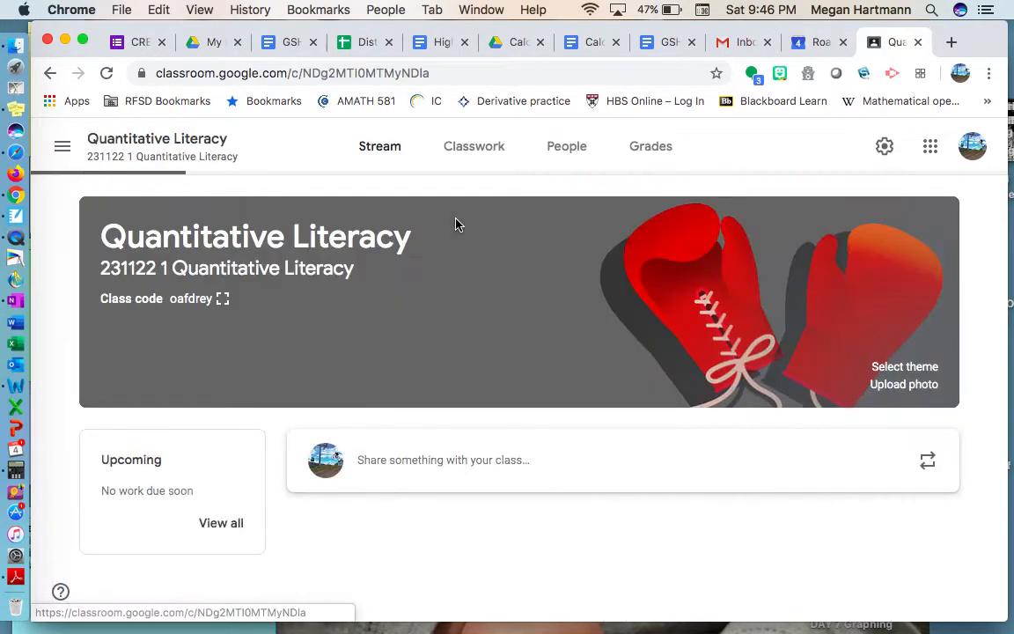
left_click(577, 152)
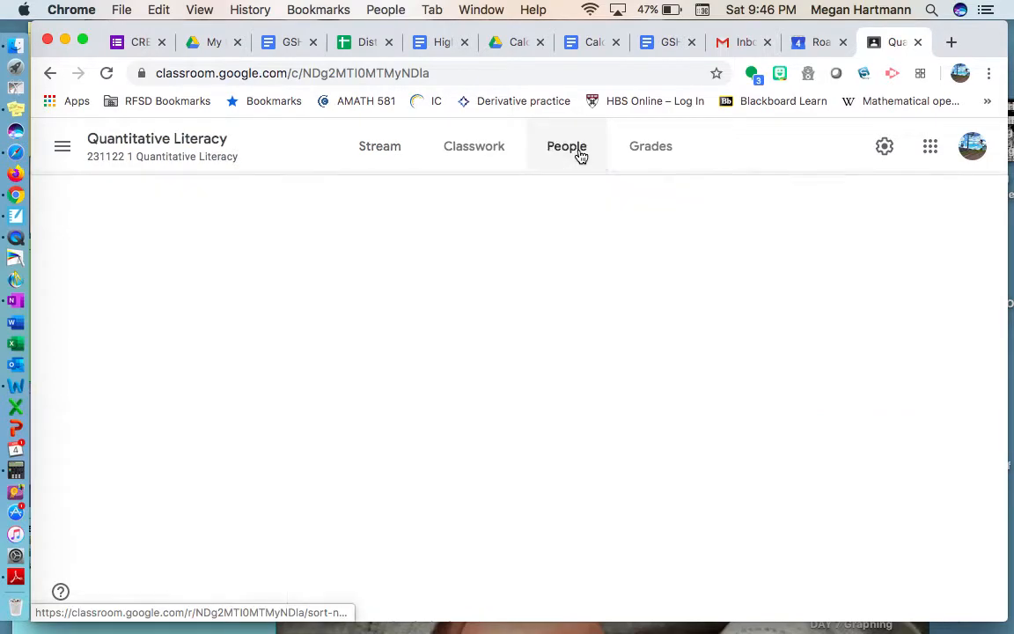
Step: Select all students in the Quantitative Literacy class and start an email addressed to them
left_click(215, 440)
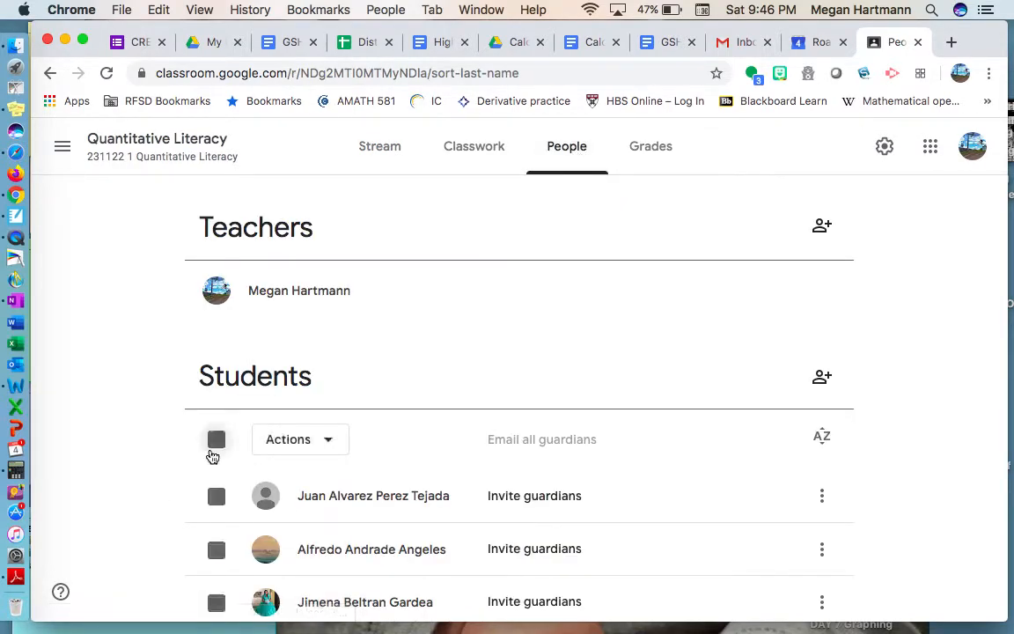
left_click(334, 444)
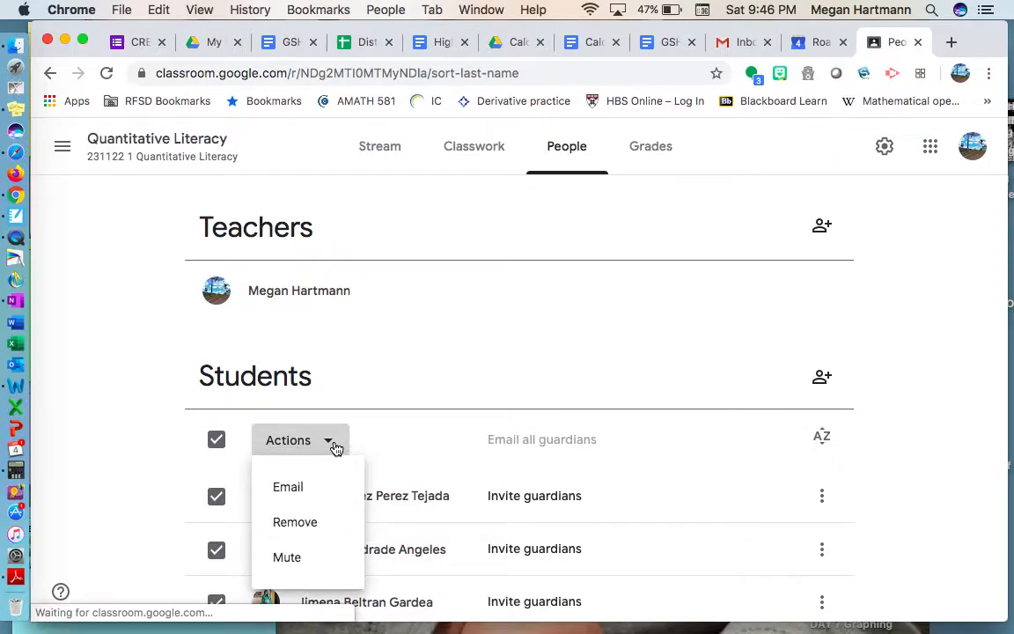
left_click(319, 487)
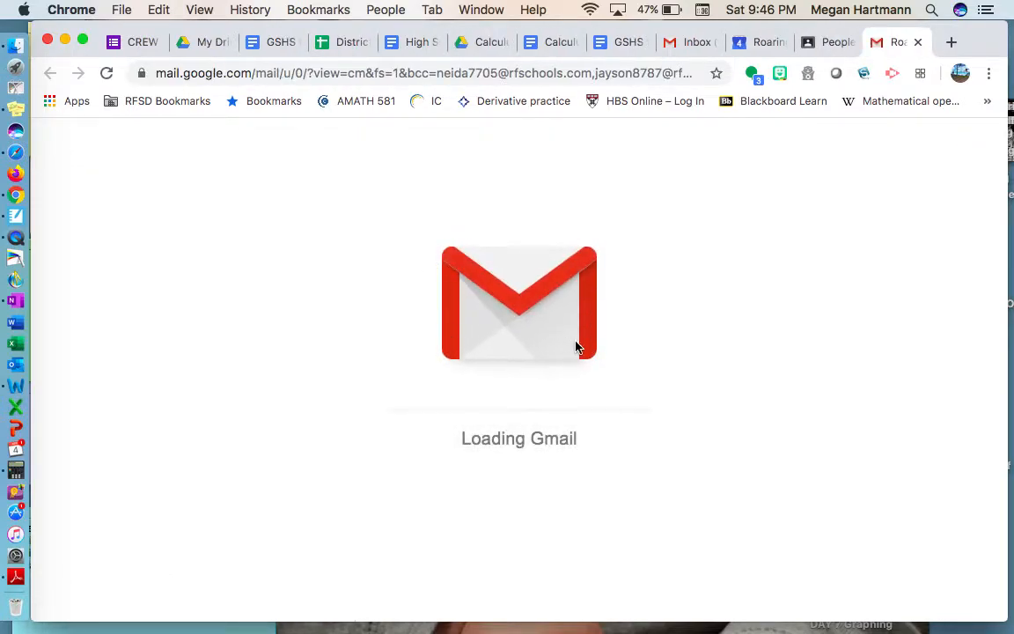
Step: Select and copy all the student email addresses in the new message's Bcc field
mouse_move(70, 194)
left_mouse_down()
mouse_move(319, 203)
mouse_move(134, 179)
mouse_move(77, 188)
left_mouse_up()
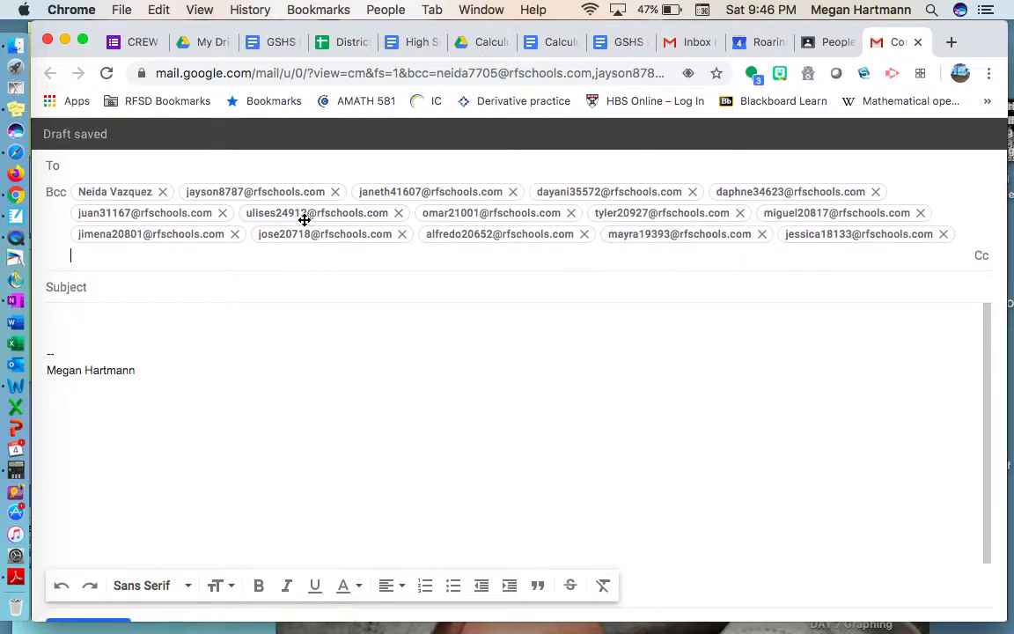
left_click(68, 227)
left_click(71, 192)
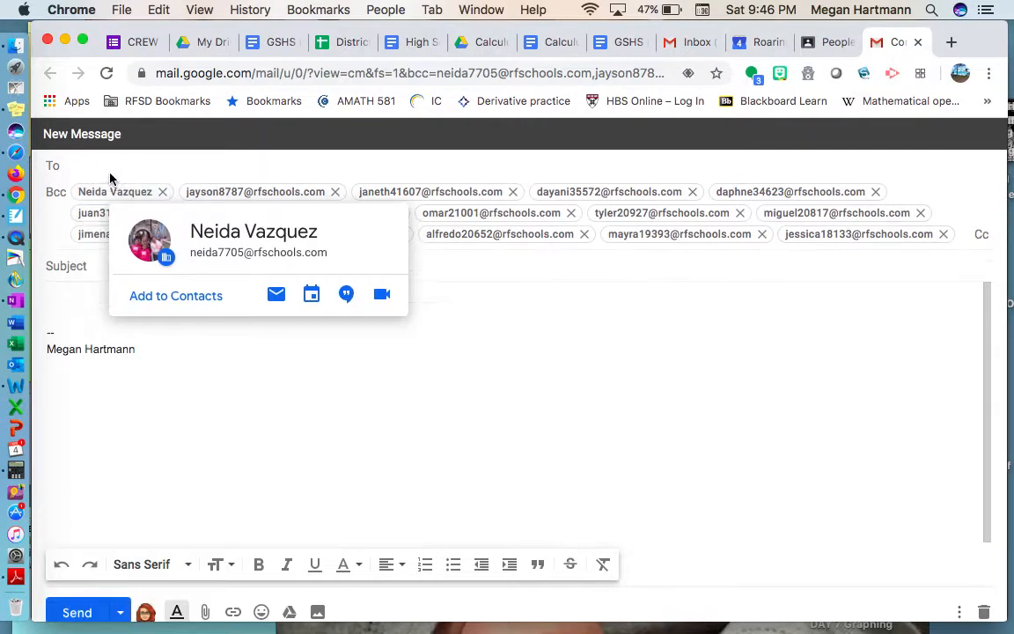
left_click_drag(69, 188, 94, 183)
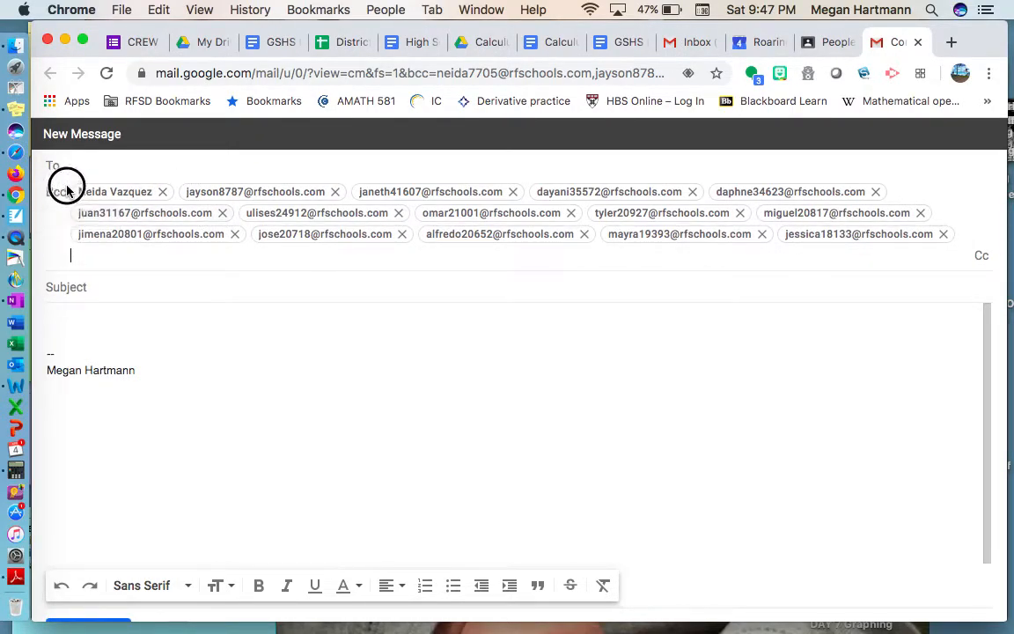
right_click(116, 260)
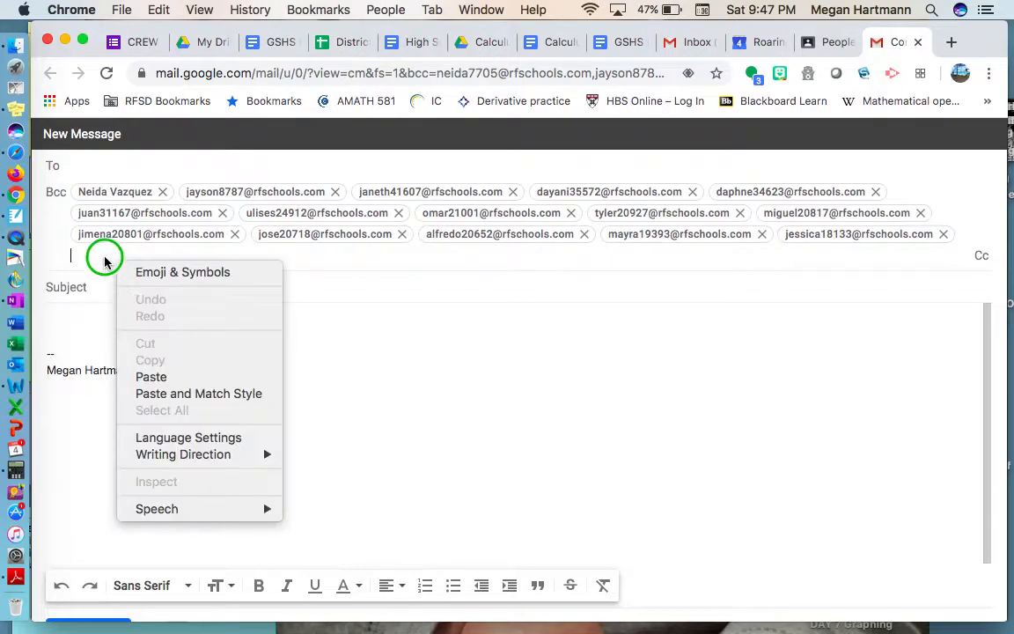
left_click(69, 255)
mouse_move(73, 191)
left_mouse_down()
mouse_move(113, 219)
mouse_move(80, 165)
mouse_move(81, 191)
left_mouse_up()
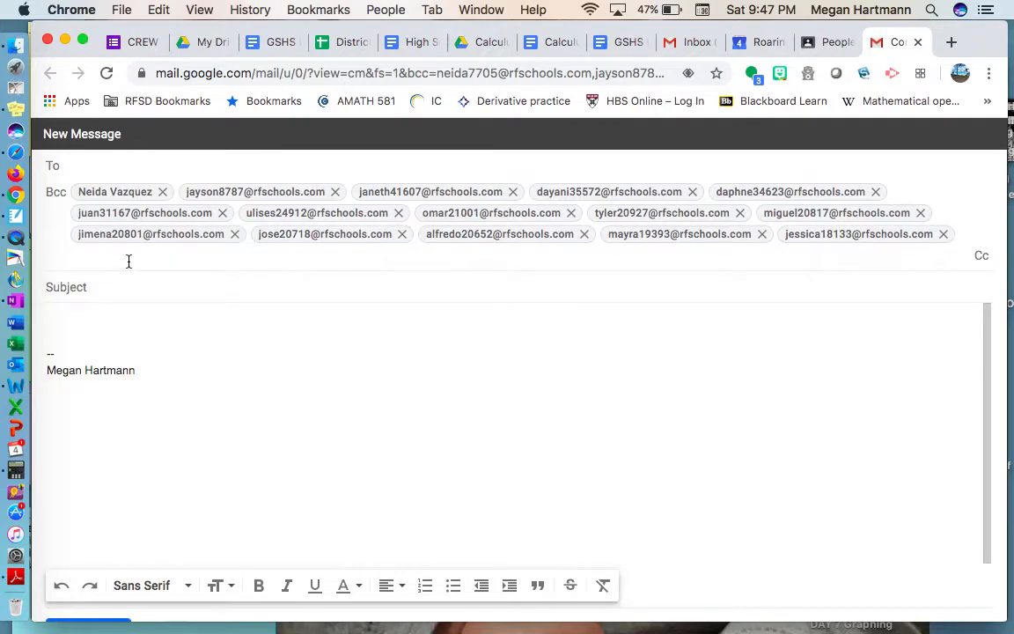
Step: Return to the calendar event and add the copied student email addresses as guests
mouse_move(491, 214)
left_click(835, 44)
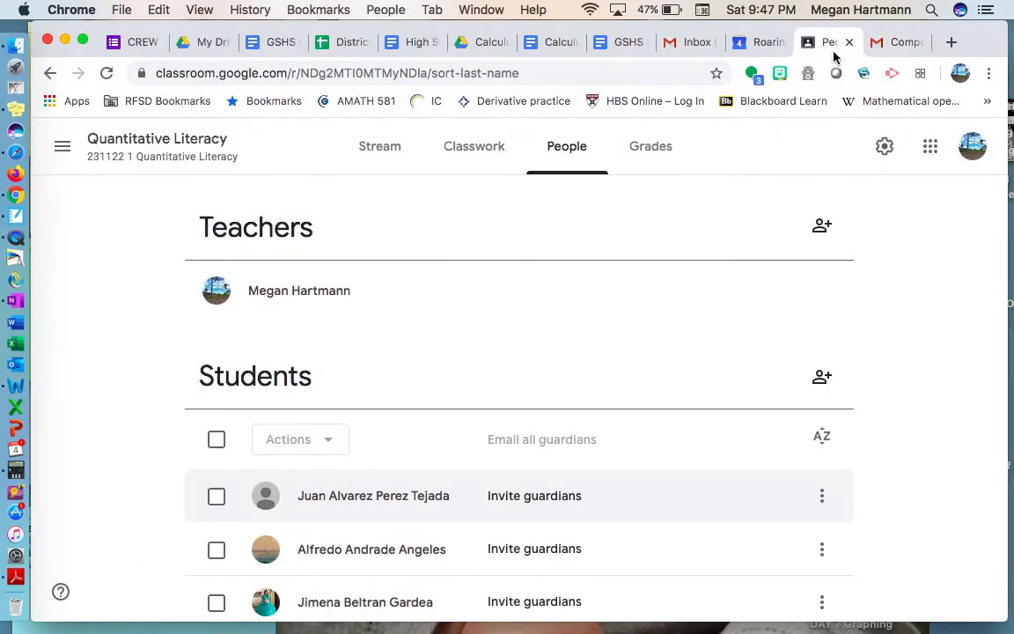
left_click(762, 44)
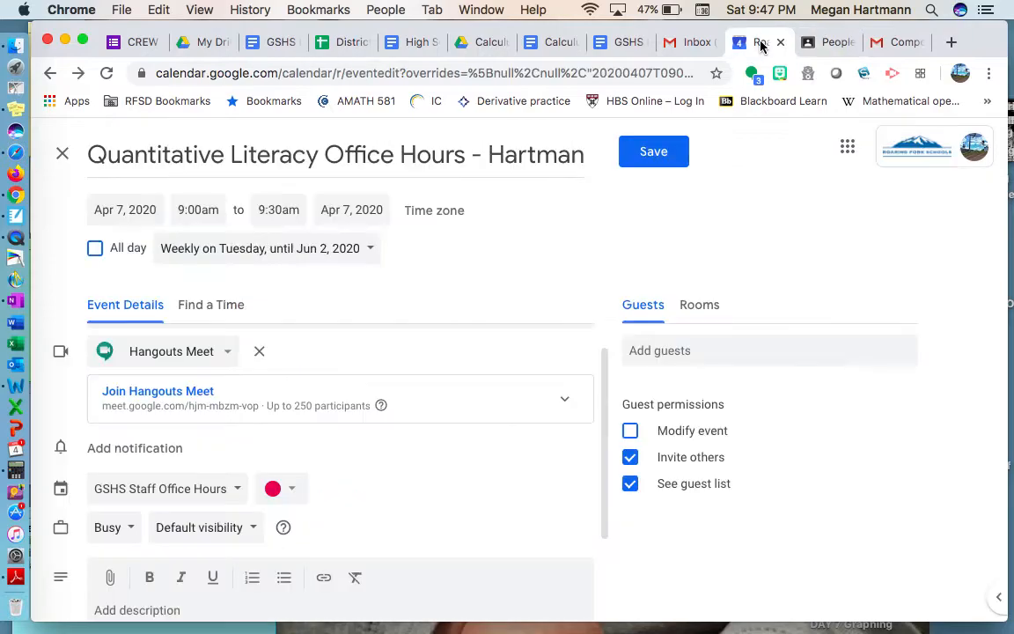
left_click(709, 349)
key("super+v")
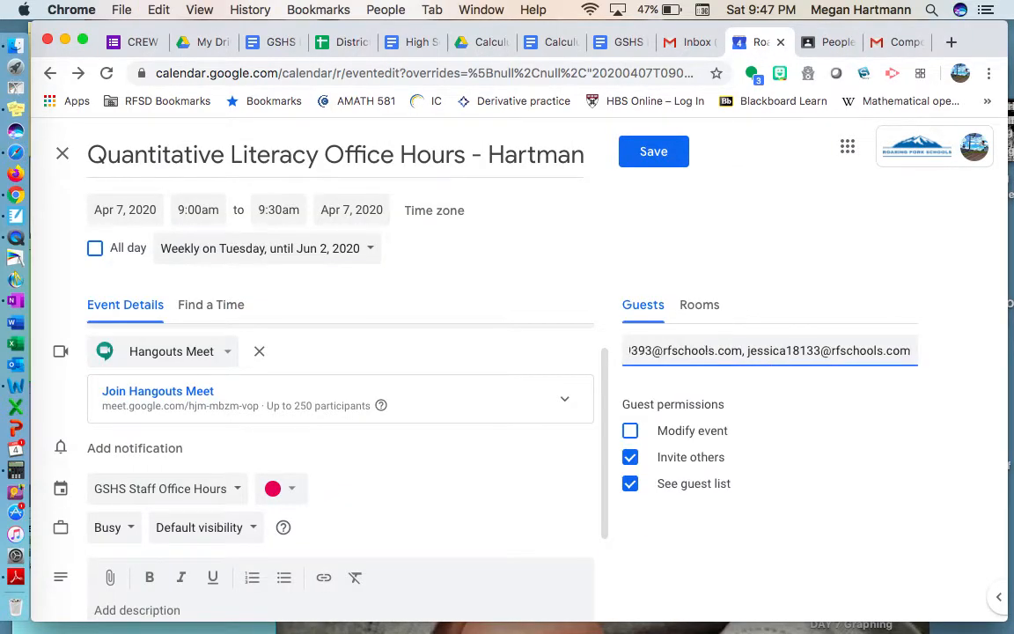
key("Return")
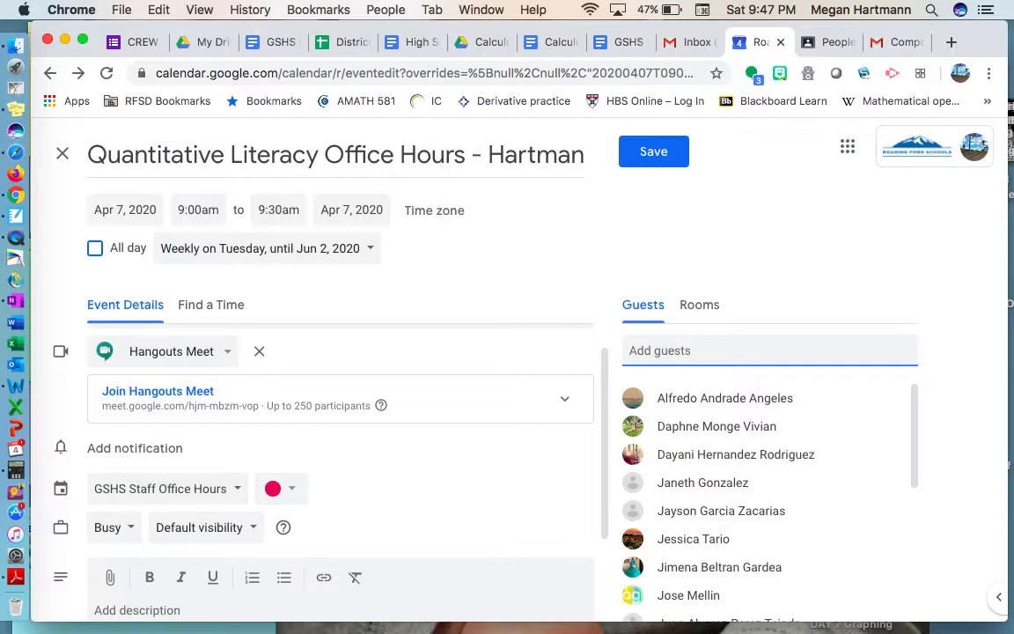
Step: Return to Google Classroom and show the people list of the CMC Quantitative Literacy MAT-050 3 class
left_click(836, 43)
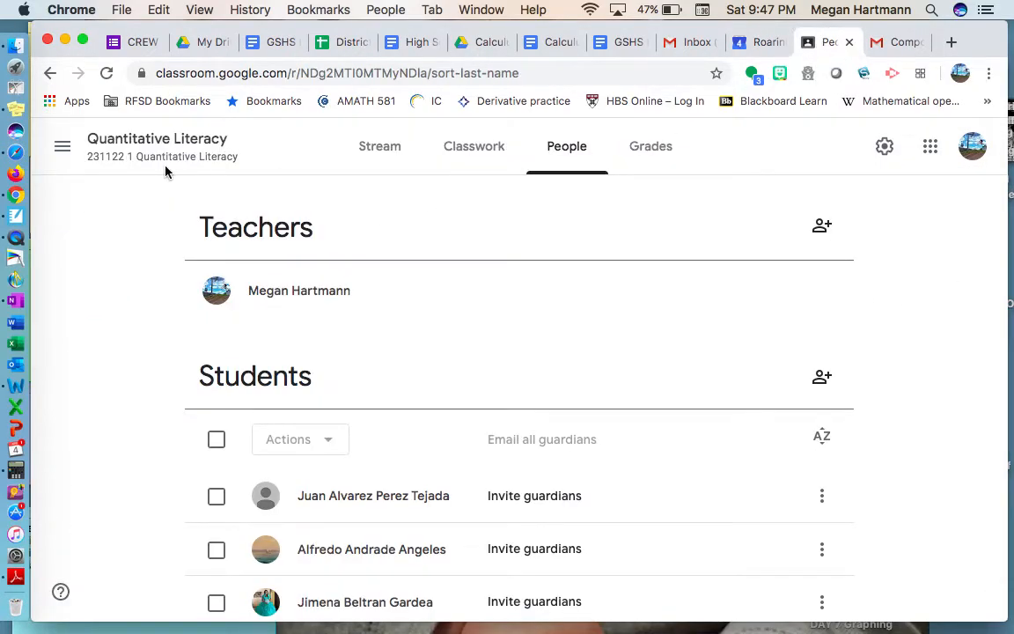
left_click(64, 148)
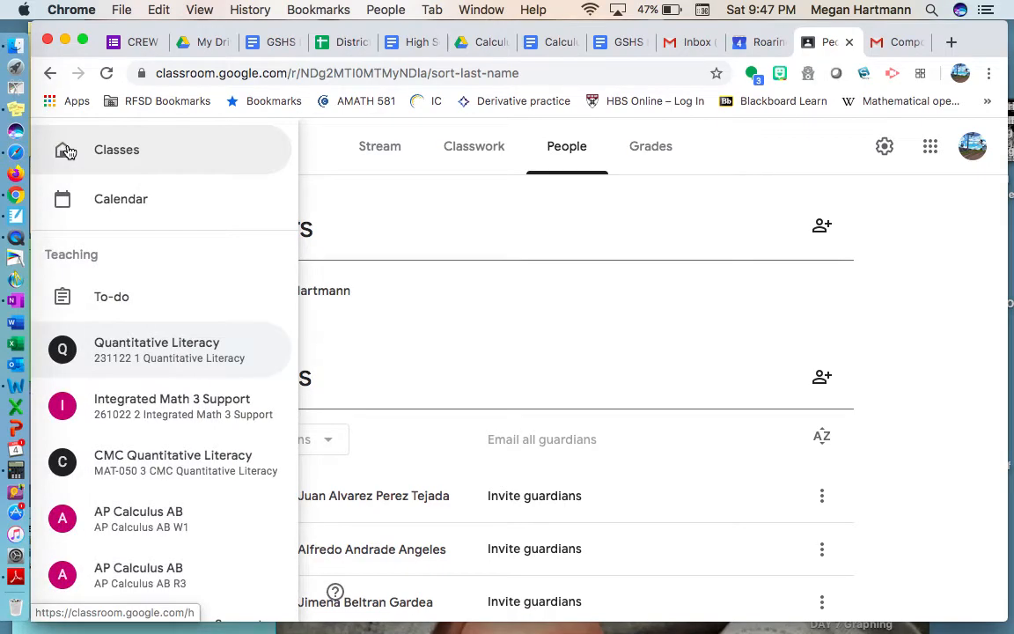
left_click(163, 466)
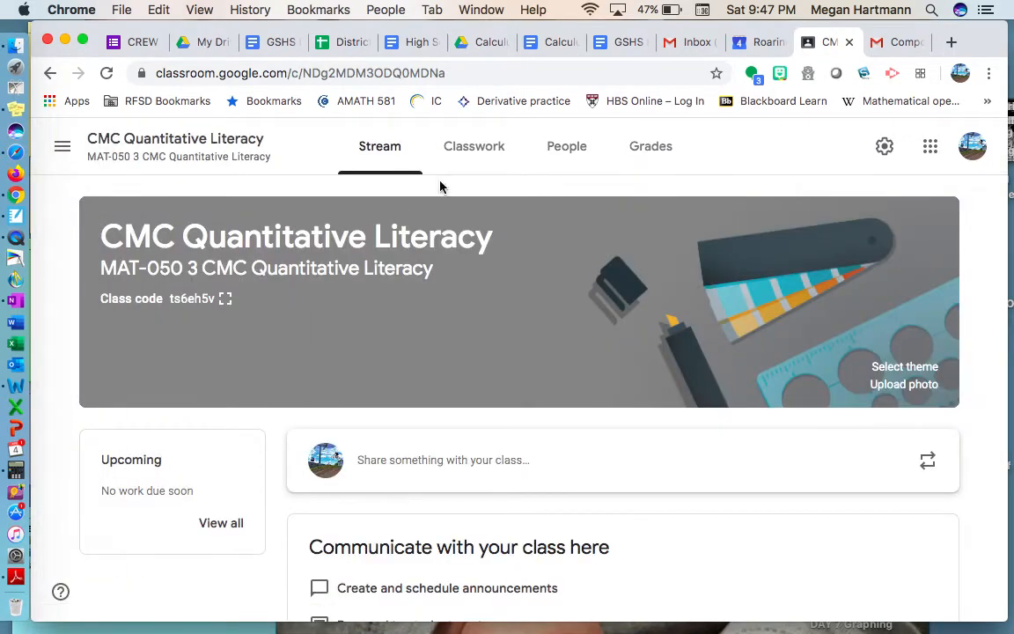
left_click(566, 151)
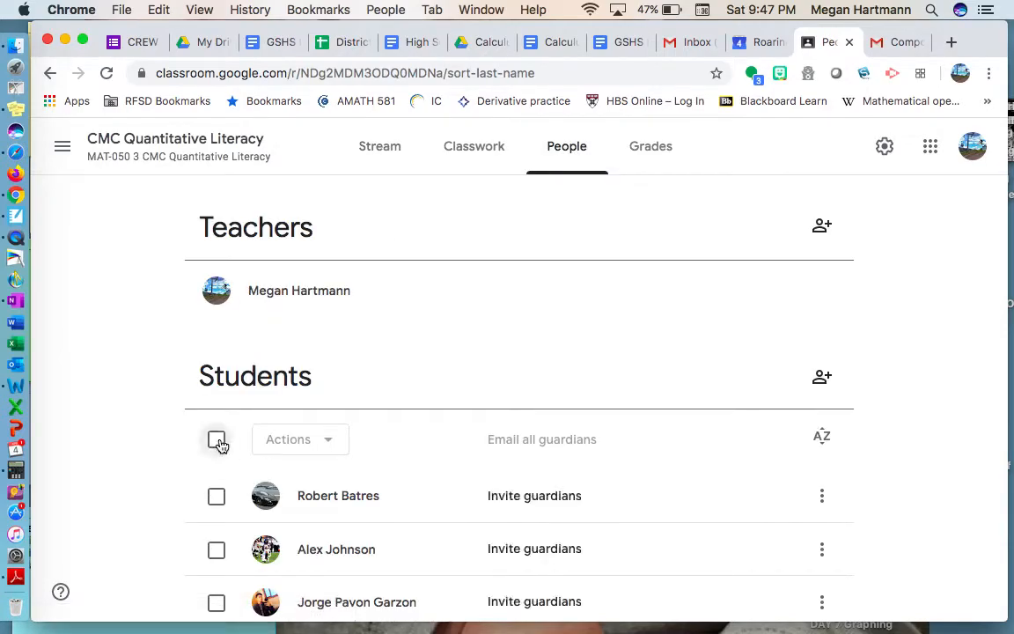
Step: Select all students in the CMC Quantitative Literacy class and start an email addressed to them
left_click(219, 445)
left_click(315, 440)
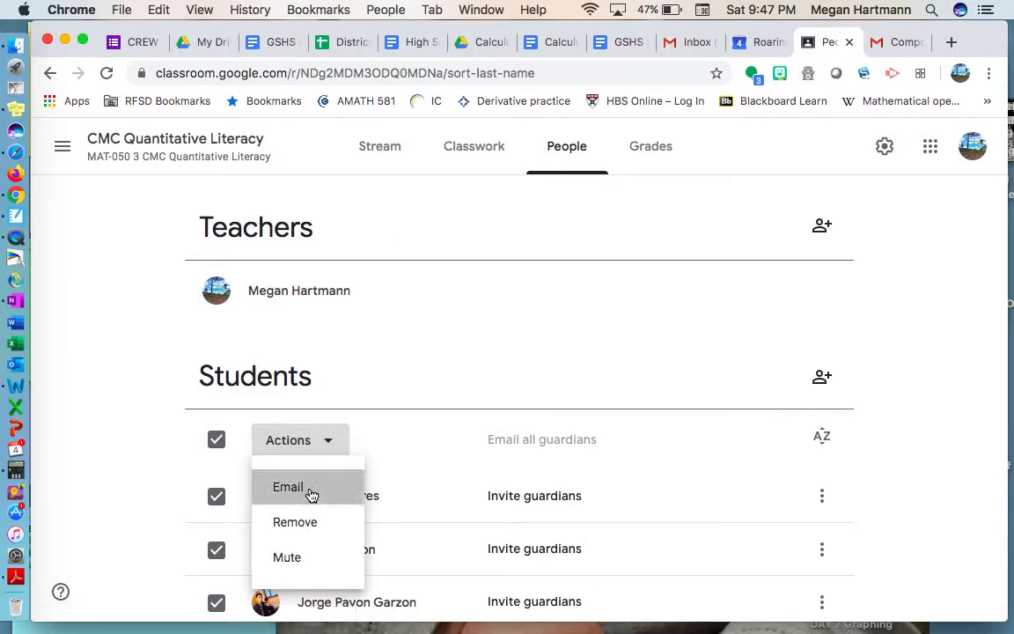
left_click(311, 489)
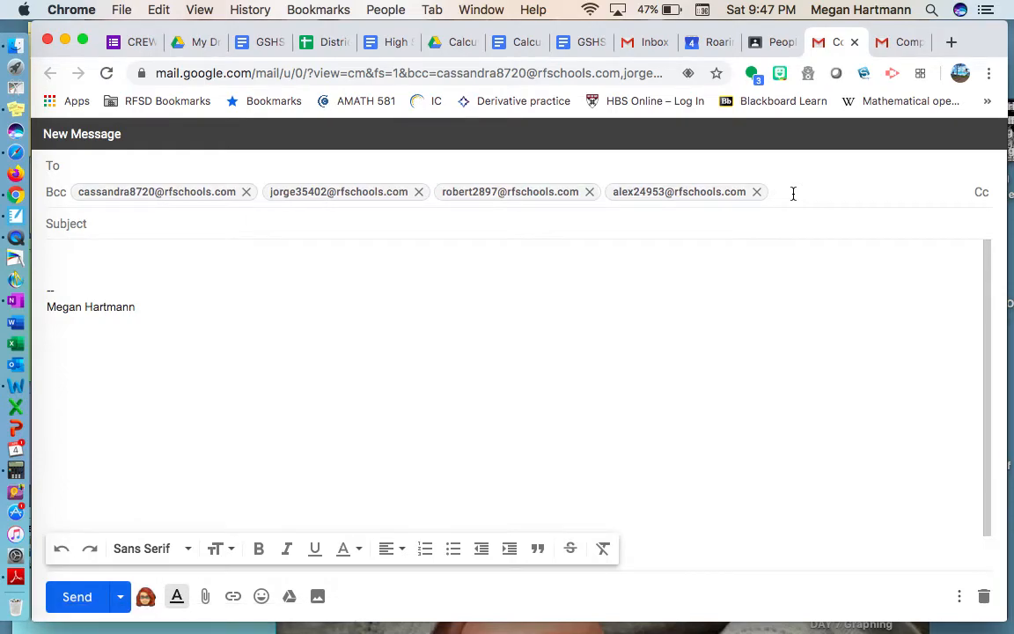
Step: Add the copied email addresses of the CMC Quantitative Literacy students to the calendar event's guest list
left_click(704, 44)
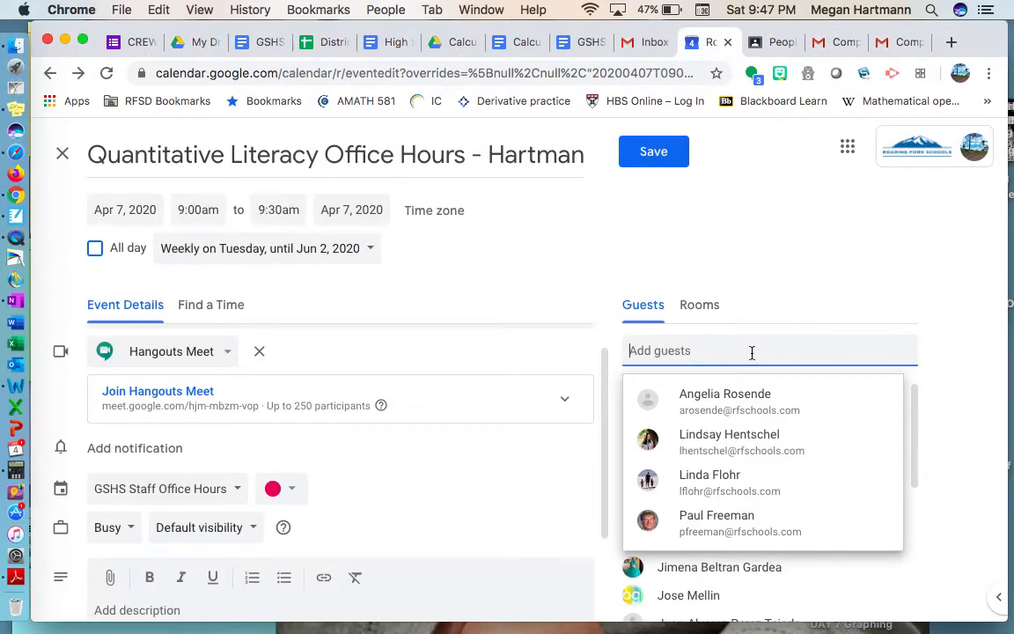
key("super+v")
key("Return")
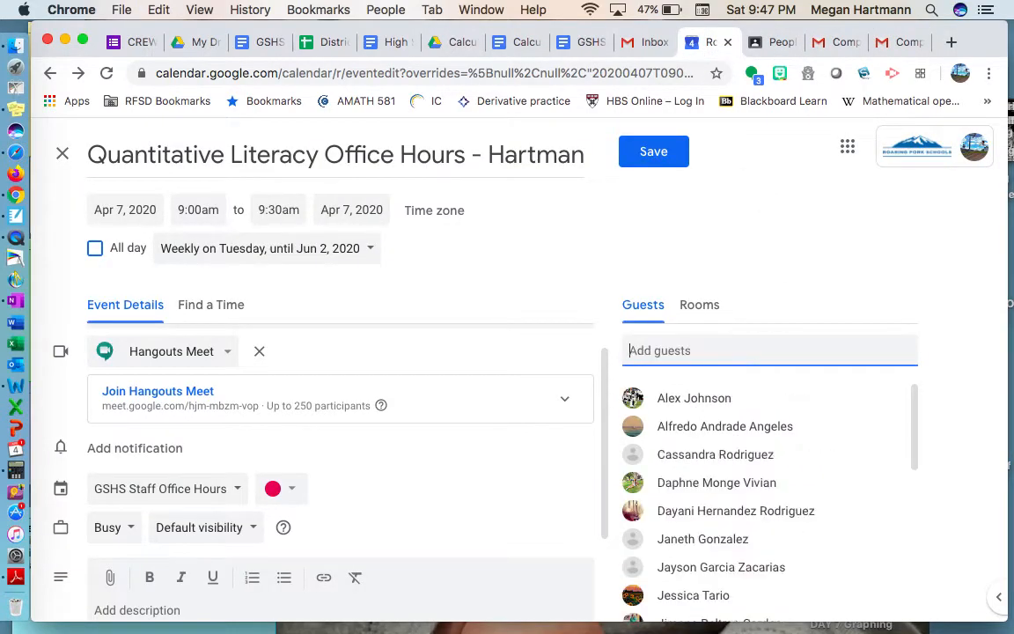
Step: Review the combined guest list, save the office hours event and send invitation emails to the guests
scroll(709, 419, "down", 5)
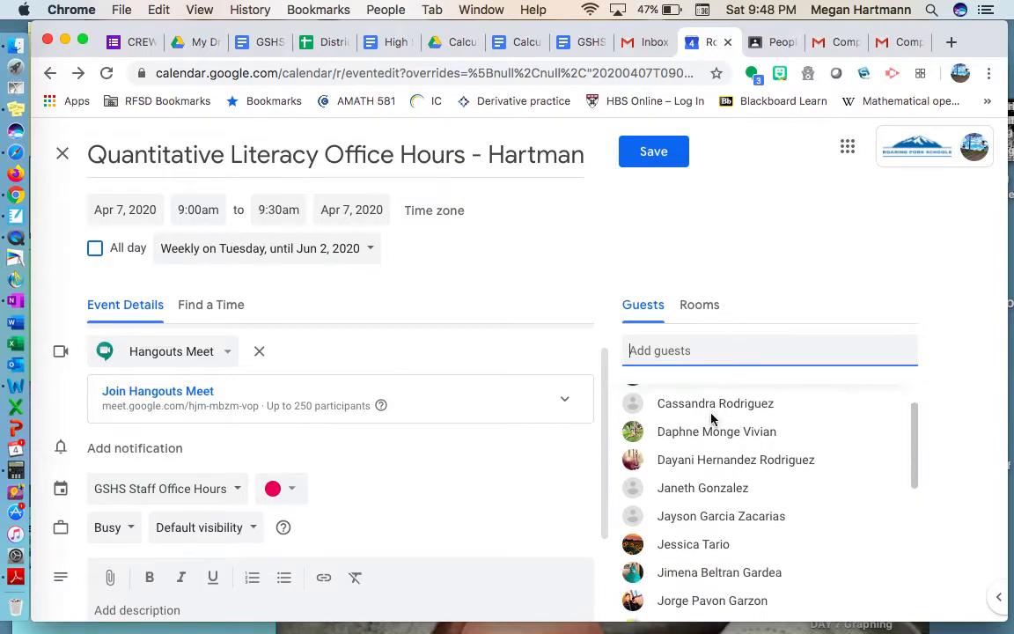
scroll(711, 417, "up", 5)
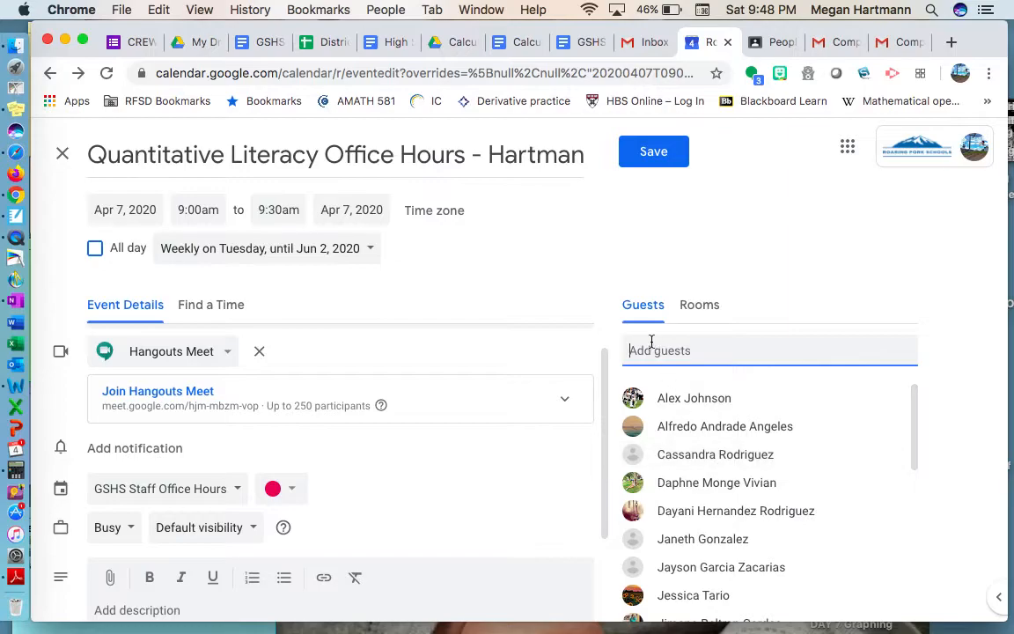
left_click(655, 165)
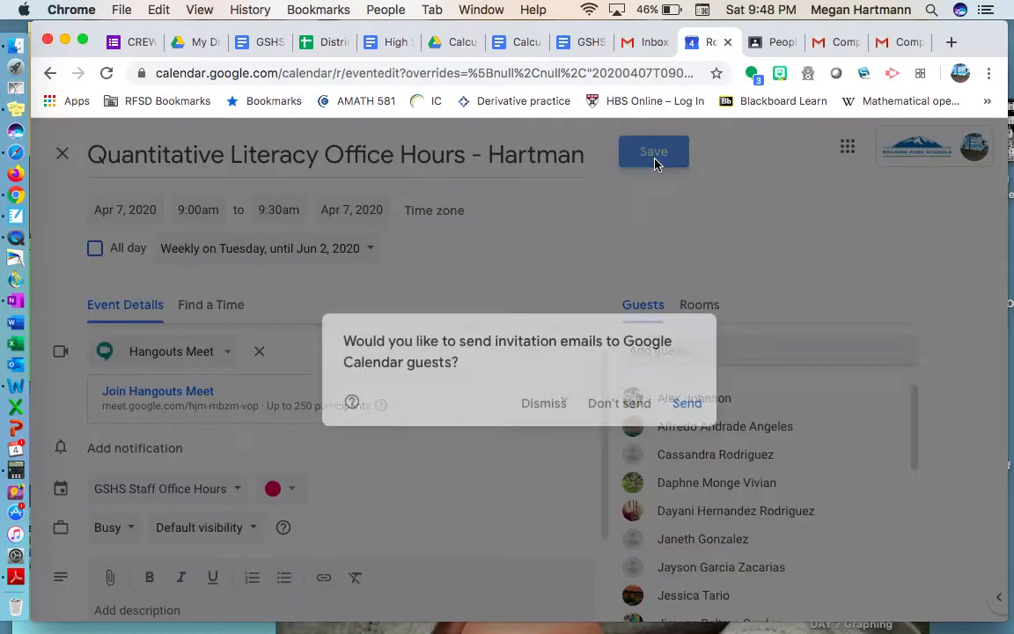
left_click(687, 404)
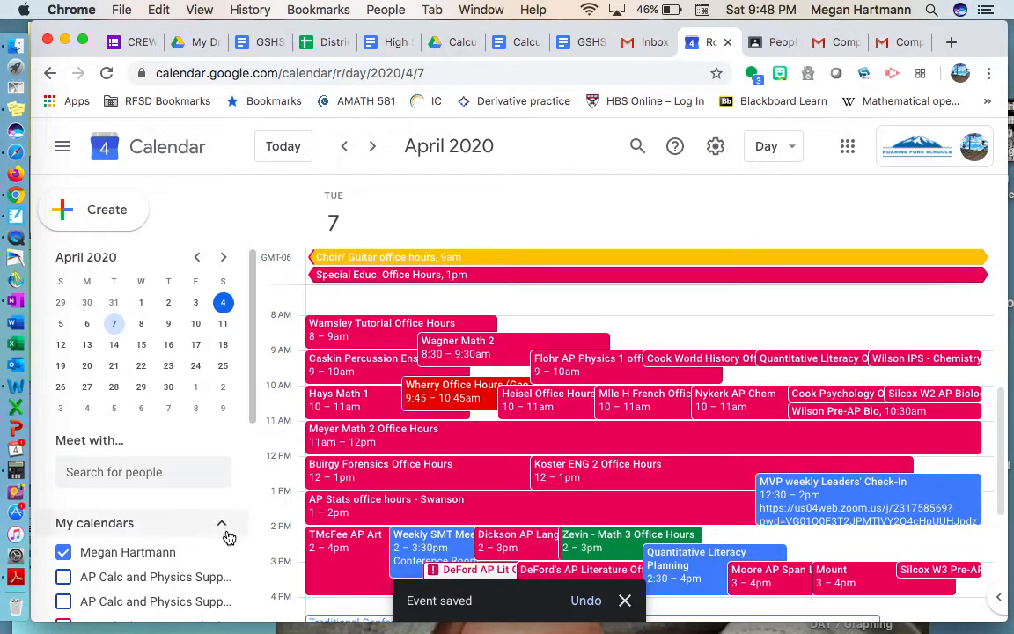
Step: Hide the GSHS Staff Office Hours calendar and examine the remaining events on Tuesday, April 7
scroll(226, 536, "down", 5)
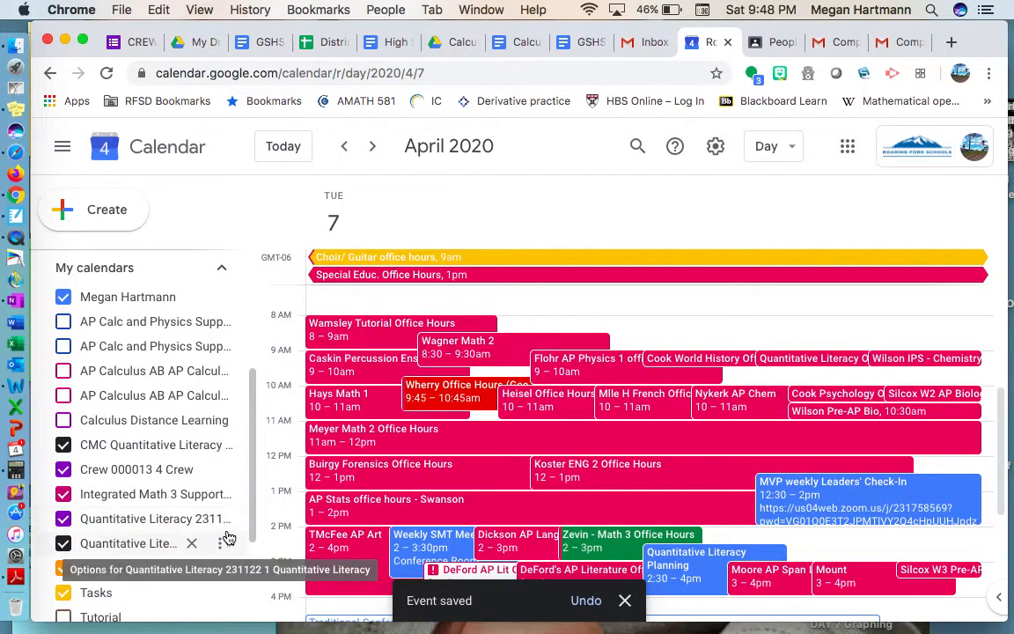
scroll(236, 493, "down", 4)
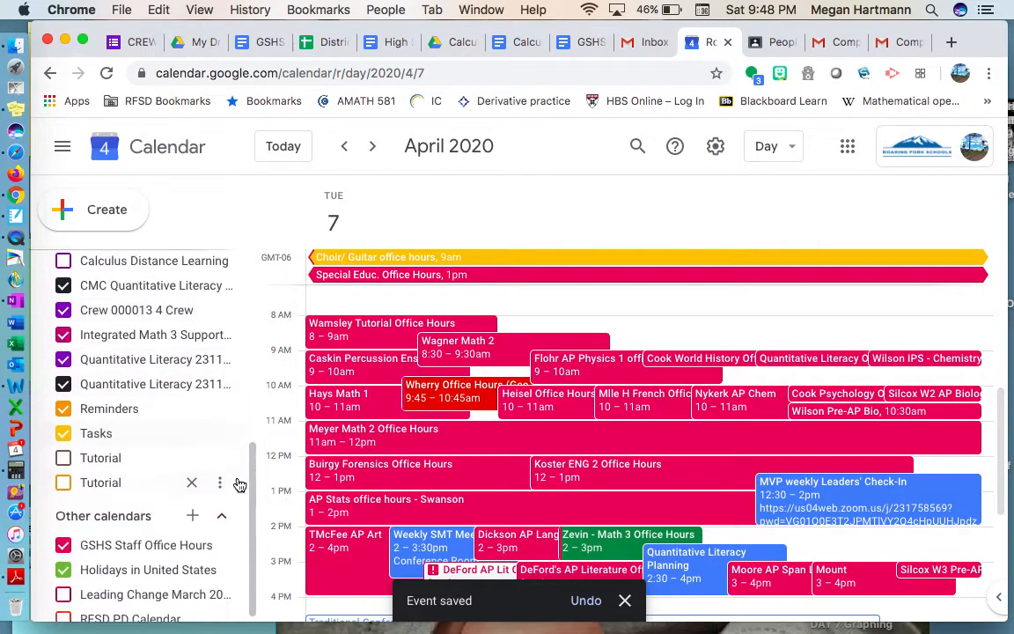
left_click(78, 539)
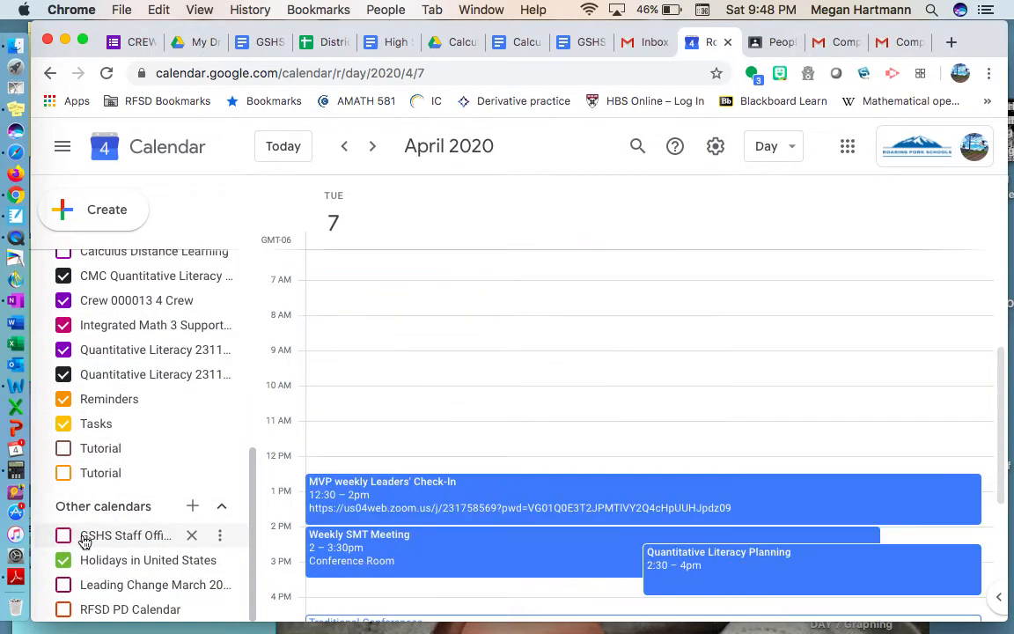
scroll(228, 484, "up", 3)
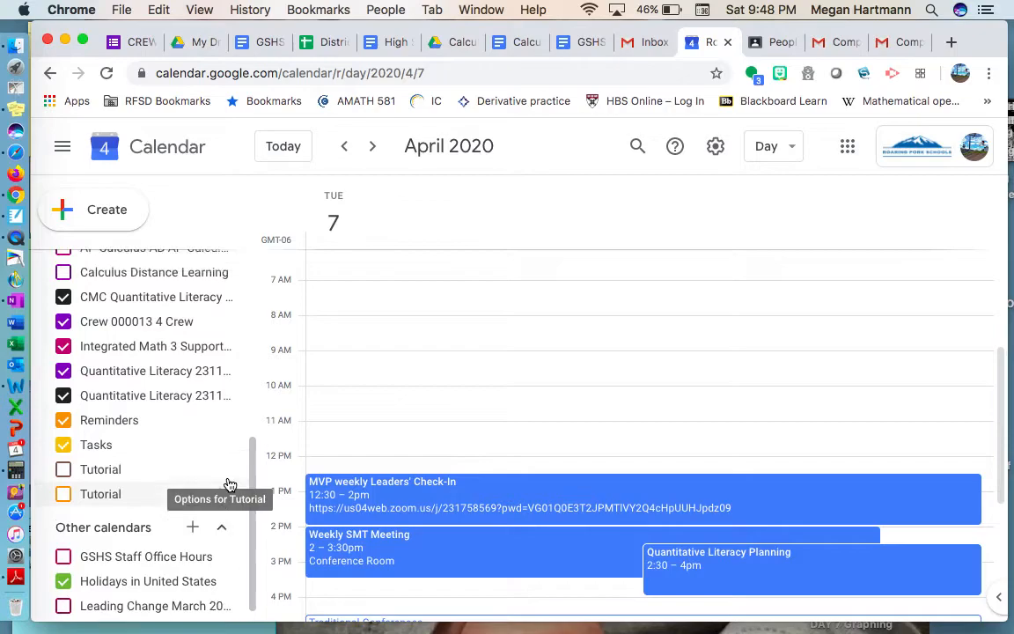
scroll(228, 483, "up", 3)
scroll(566, 364, "up", 5)
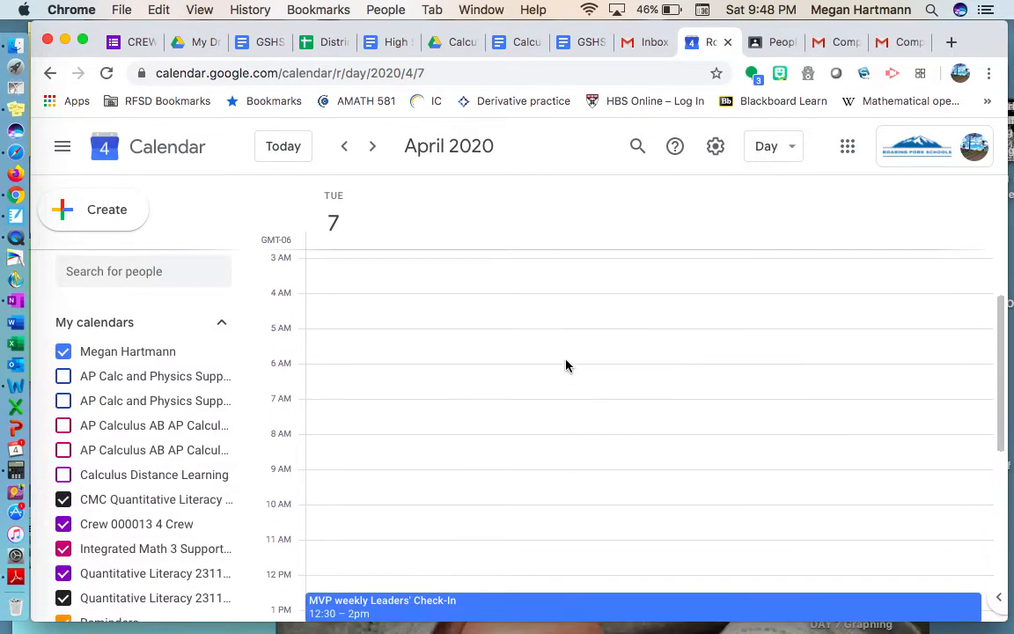
scroll(566, 365, "down", 5)
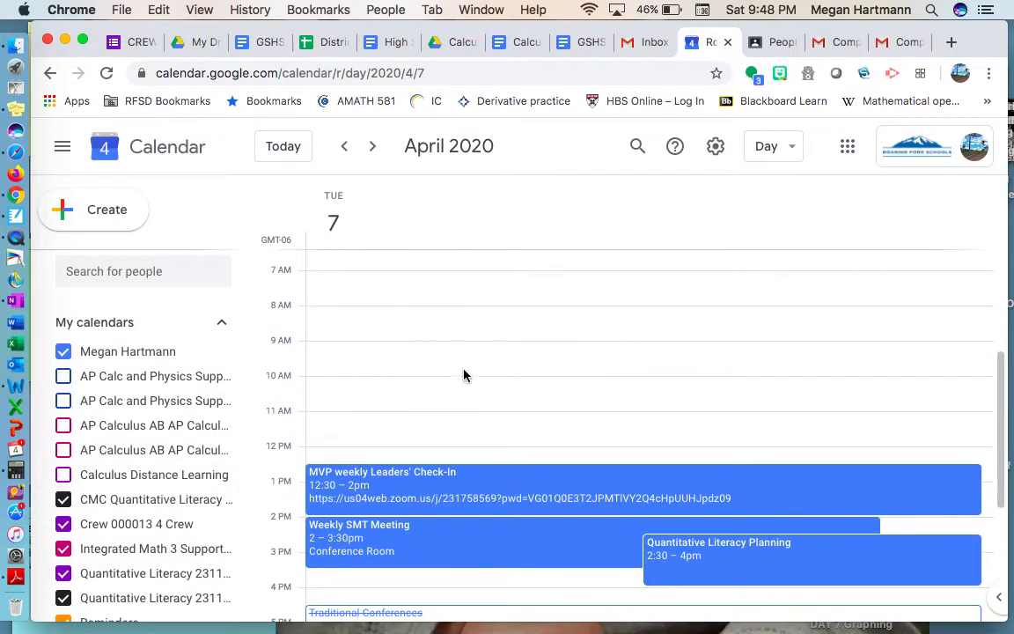
scroll(528, 366, "down", 1)
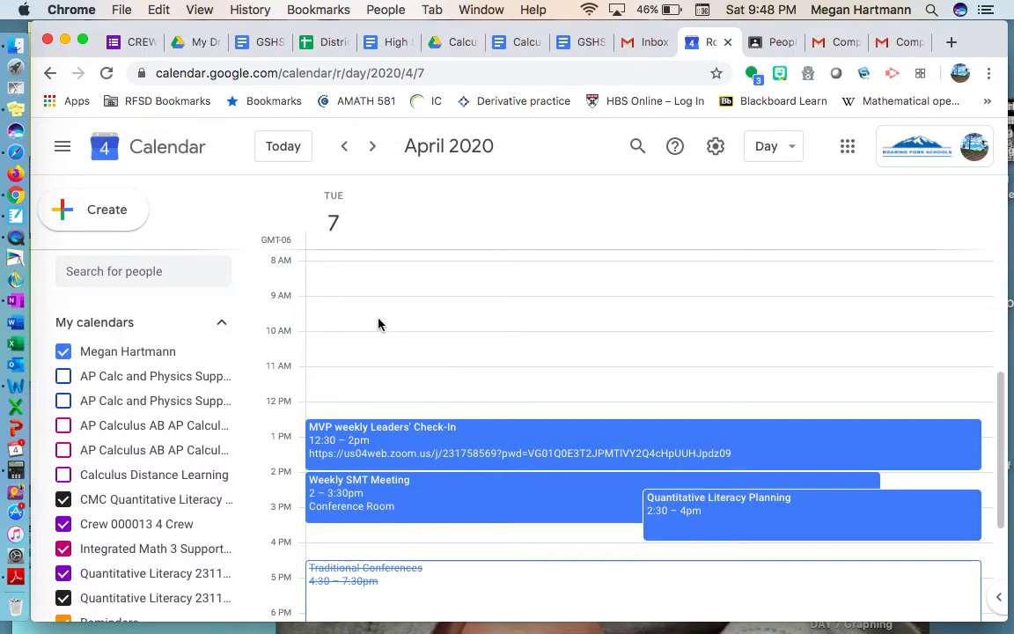
left_click(16, 237)
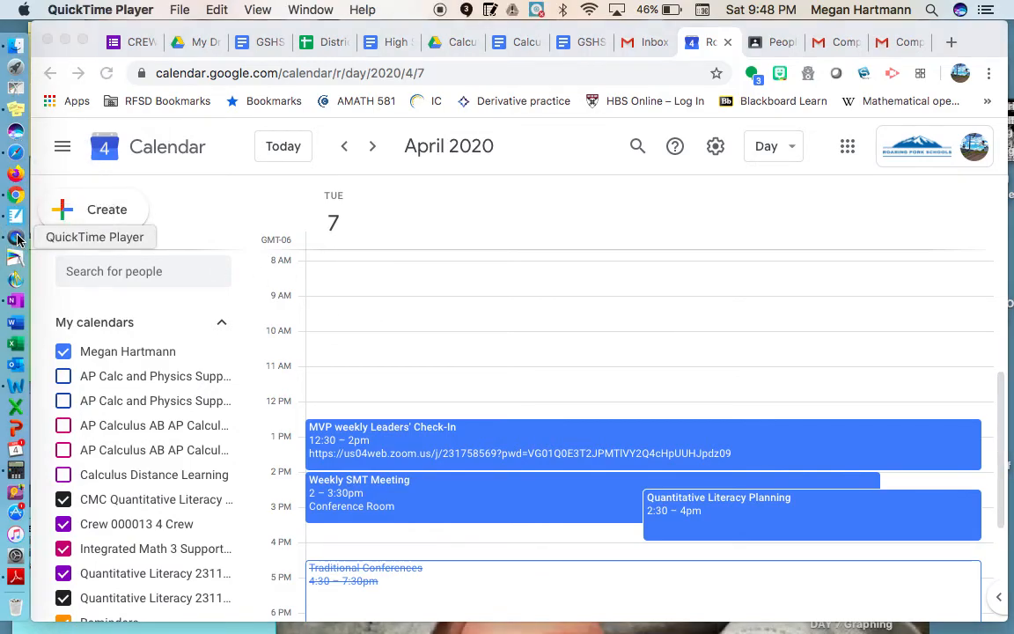